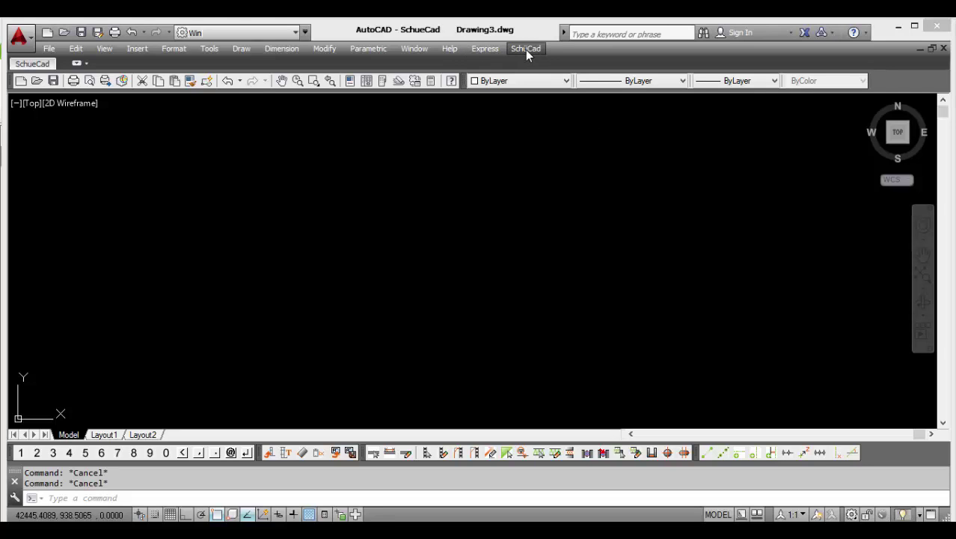
Open the SchüCad tool palettes alongside the drawing.
click(526, 49)
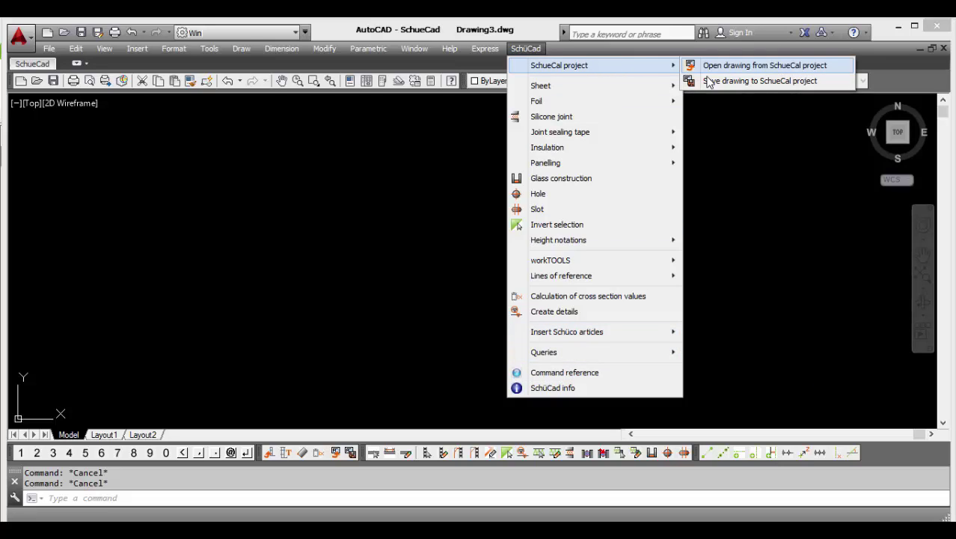
click(261, 458)
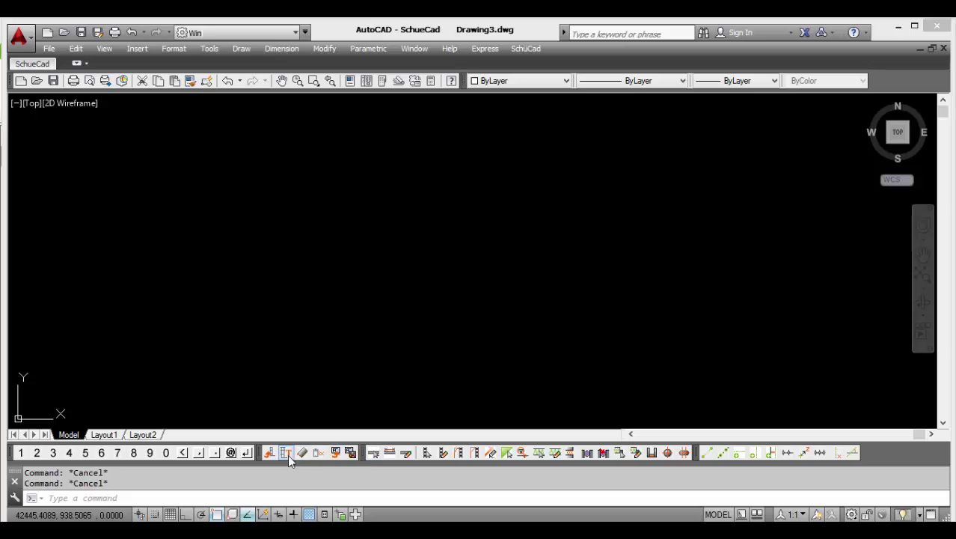
click(87, 65)
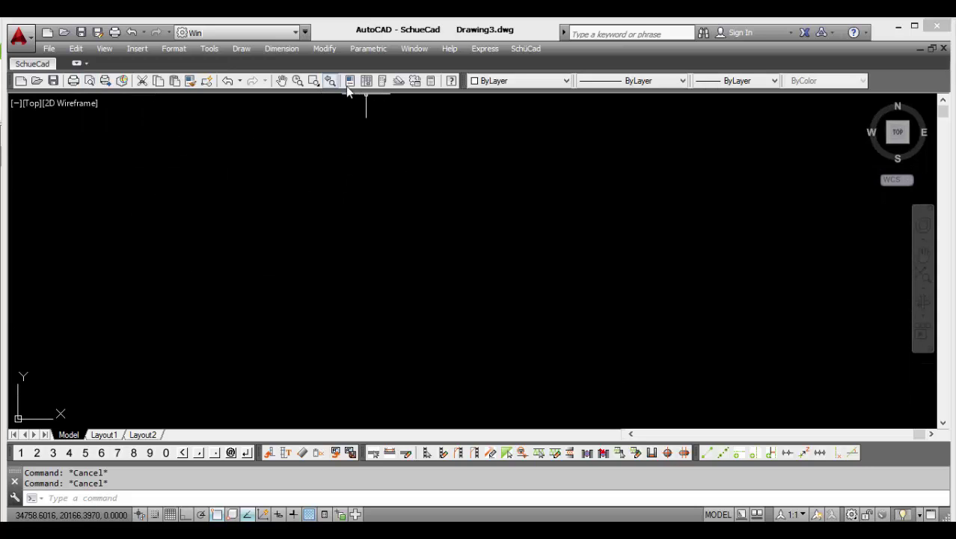
click(383, 81)
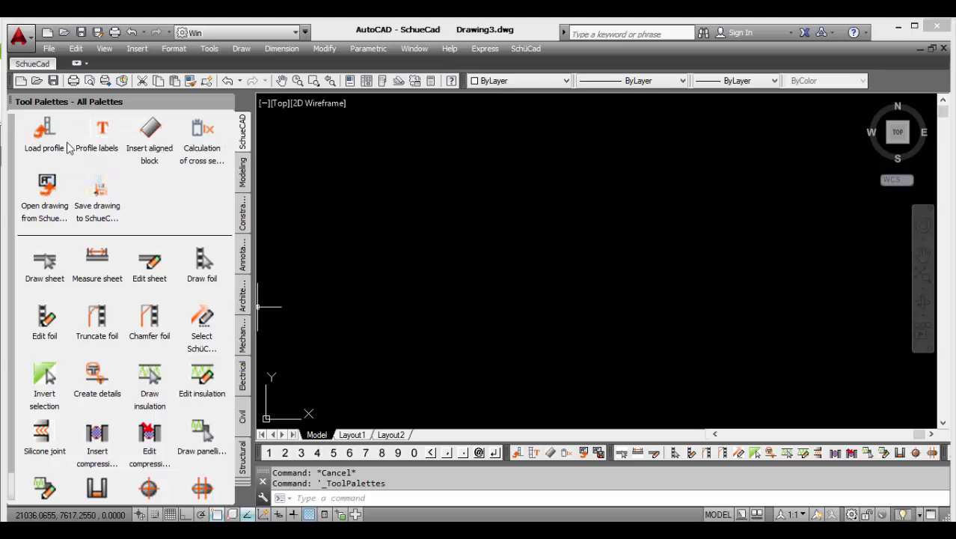
Load Schüco profile 300240 and place it in the drawing.
click(44, 133)
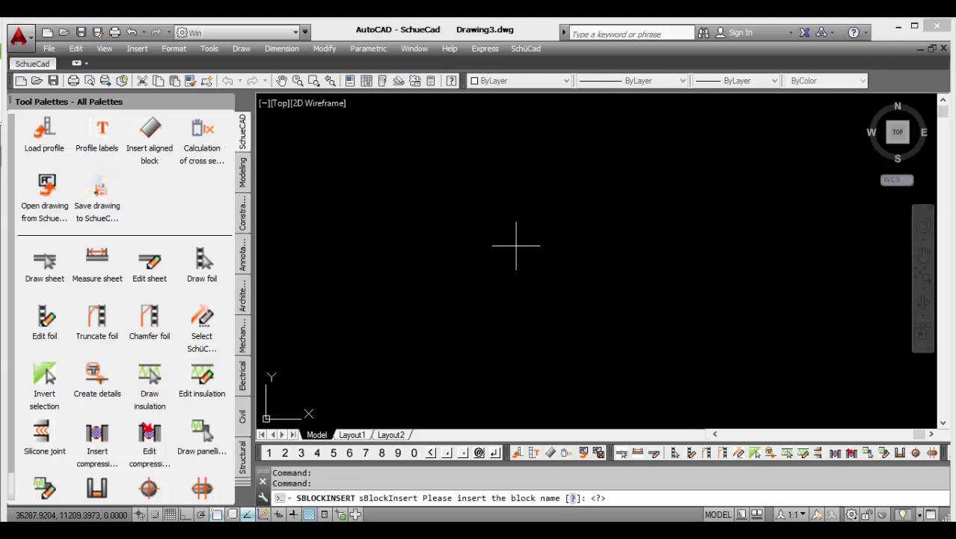
text(300240)
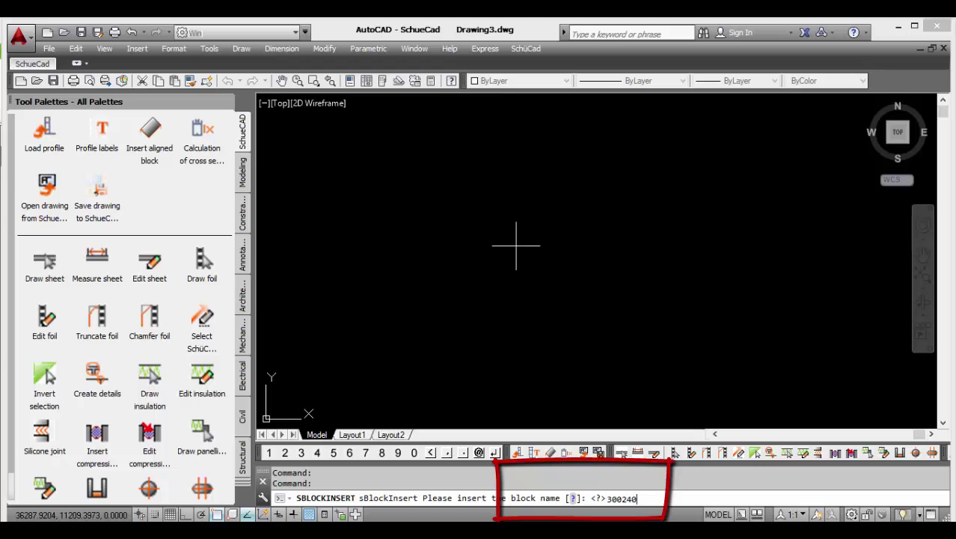
key(Return)
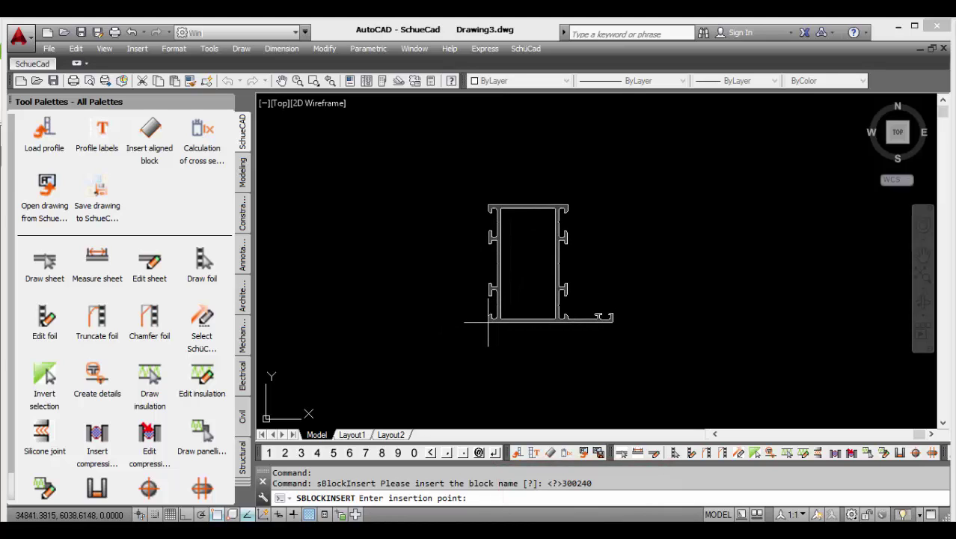
click(487, 322)
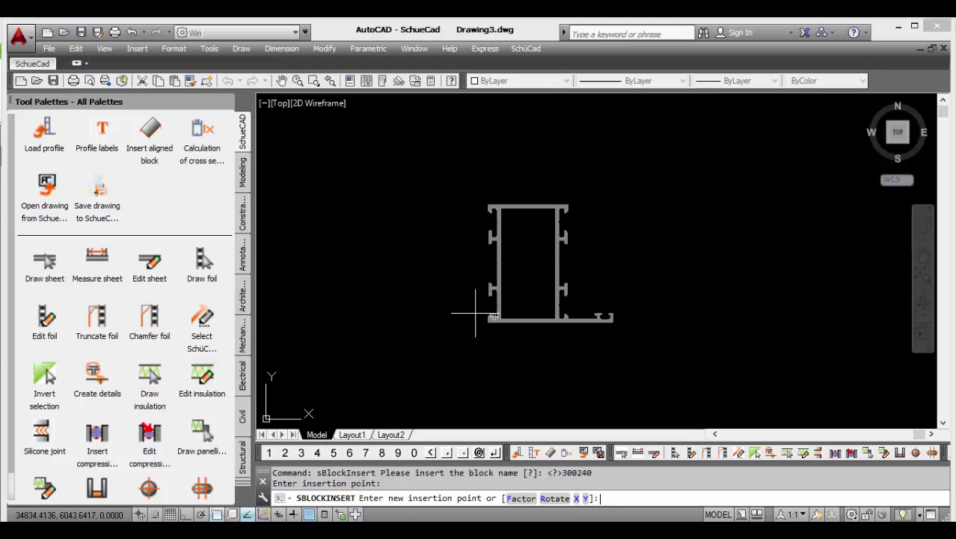
key(Return)
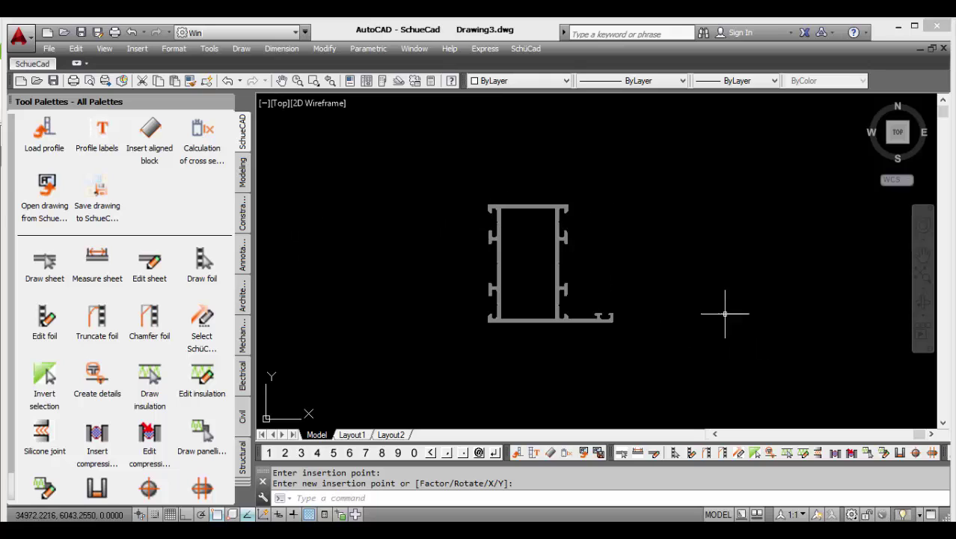
click(44, 134)
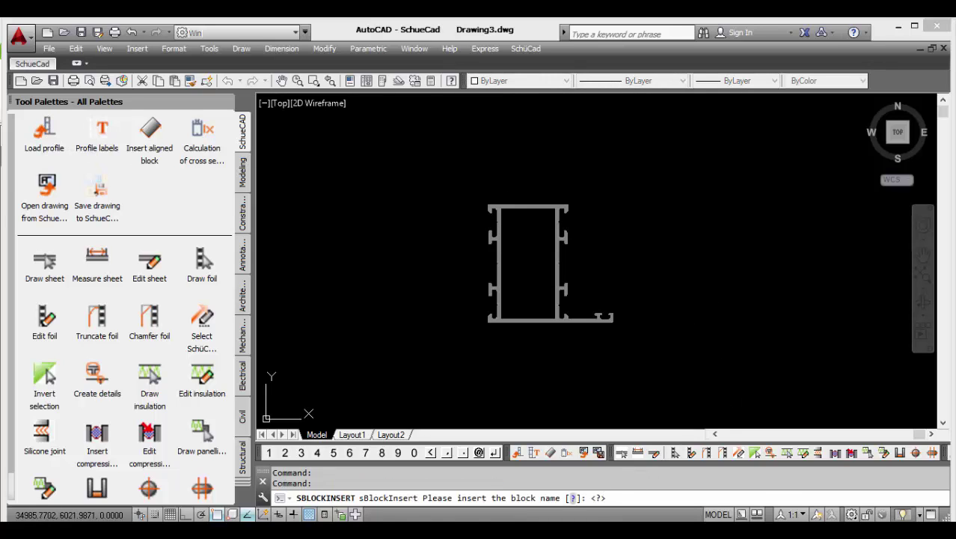
Browse the ADS_65_NI_SP profile previews in the Article Library, then collapse it.
key(Return)
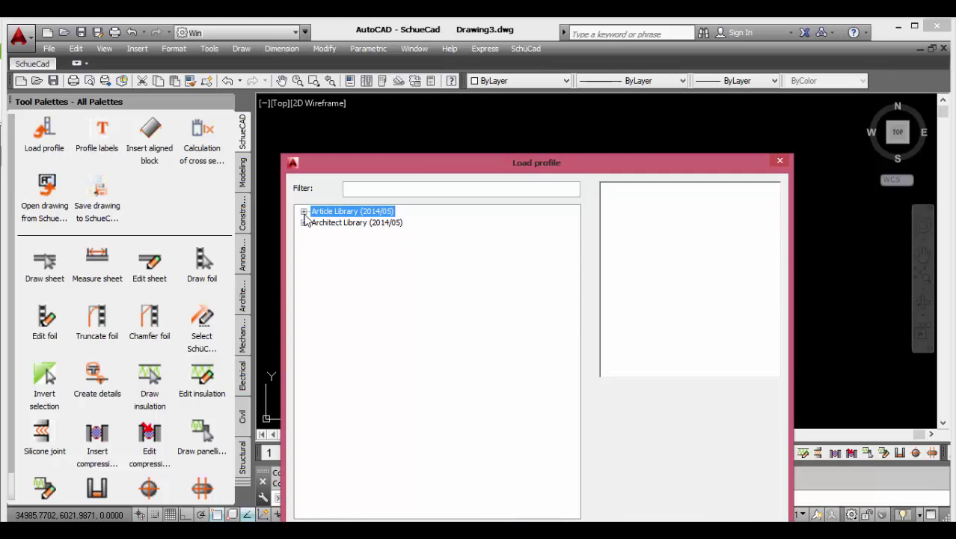
click(304, 213)
click(317, 223)
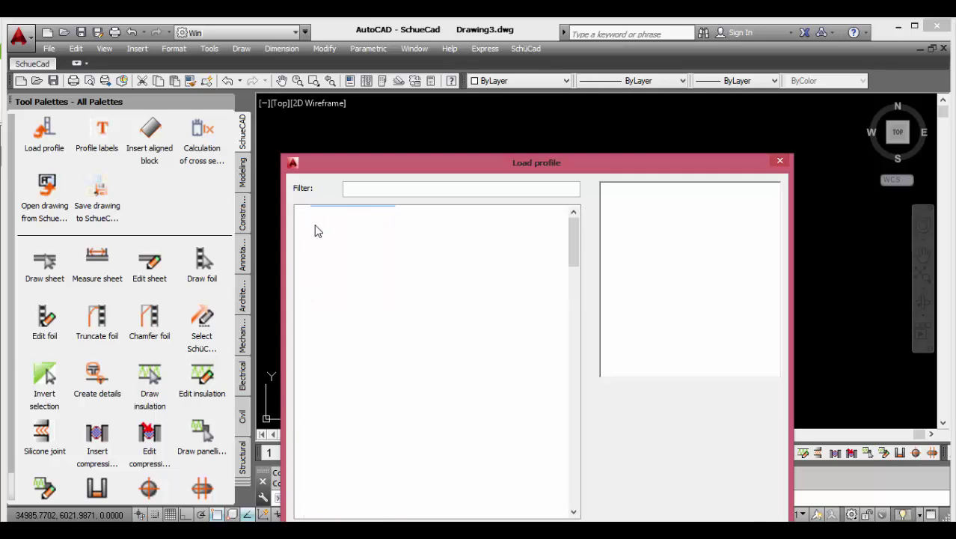
click(349, 224)
key(Down)
key(Down)
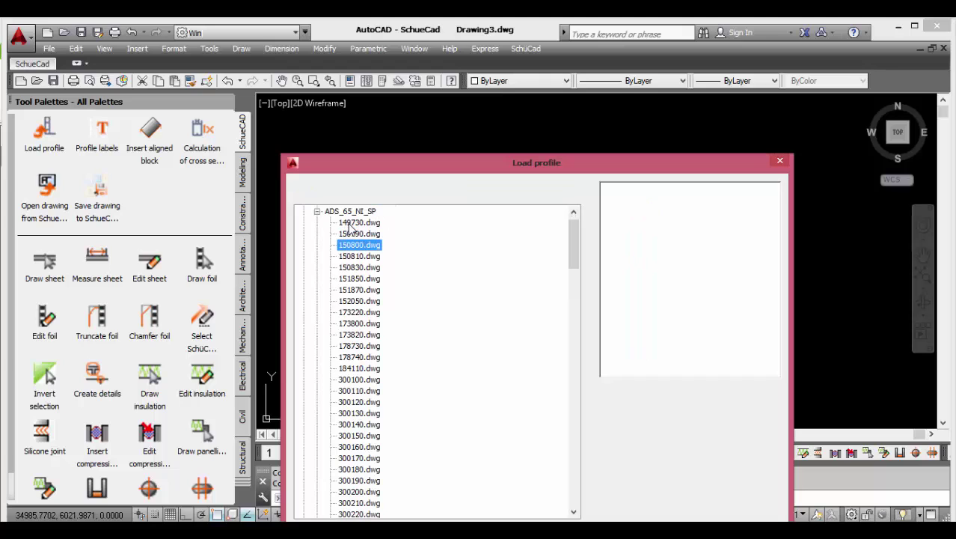
key(Down)
key(Down)
key(Down)
key(Down)
key(Down)
key(Down)
key(Down)
key(Down)
key(Down)
key(Down)
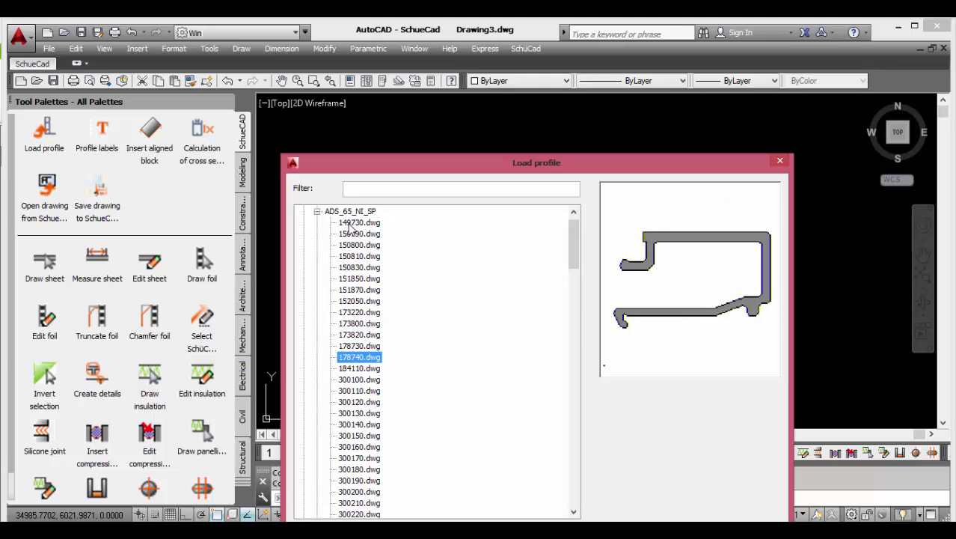
key(Down)
key(Down)
key(Down)
key(Down)
key(Down)
key(Down)
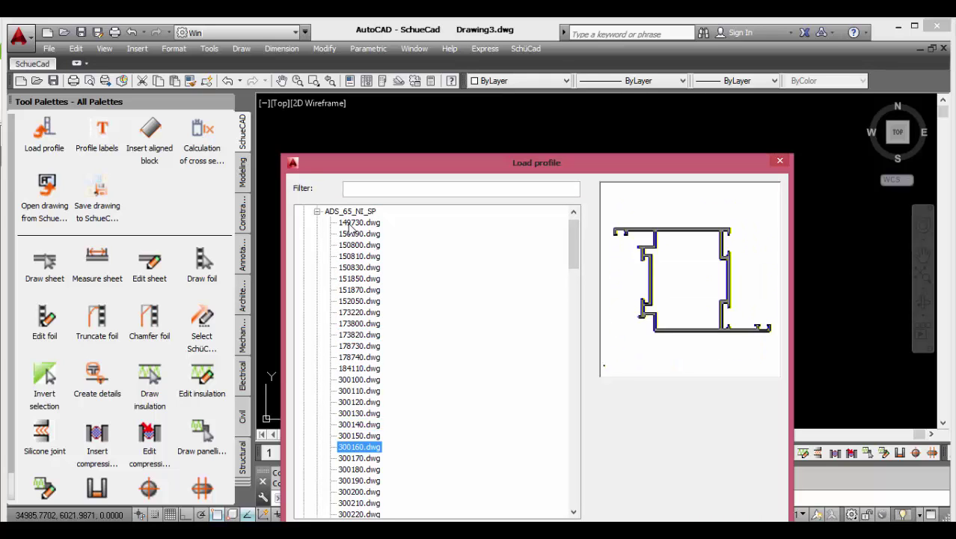
key(Down)
key(Down)
key(Down)
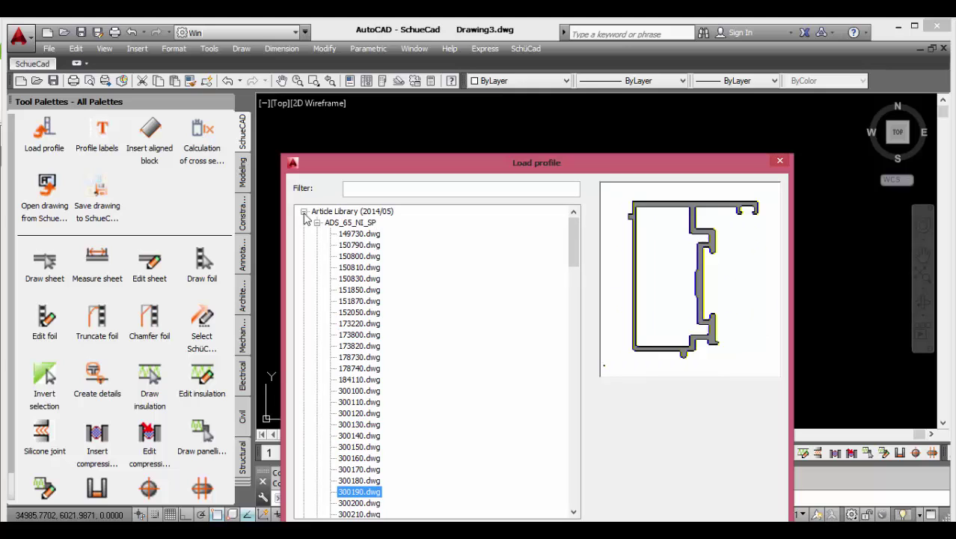
click(304, 212)
click(318, 223)
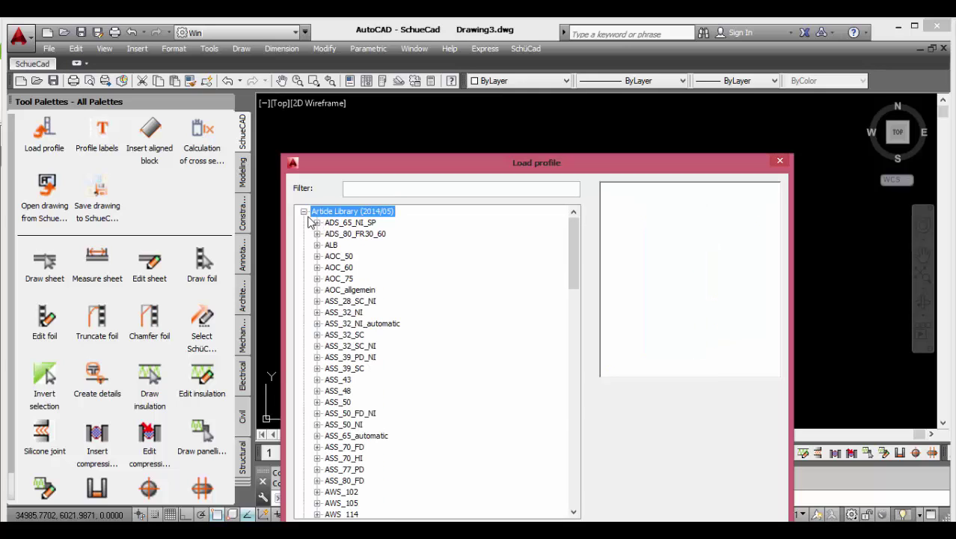
click(305, 214)
Choose Aluminium > Doors > Schüco ADS 65 > Door section details 11 > Sill attachment outward opening.
click(317, 235)
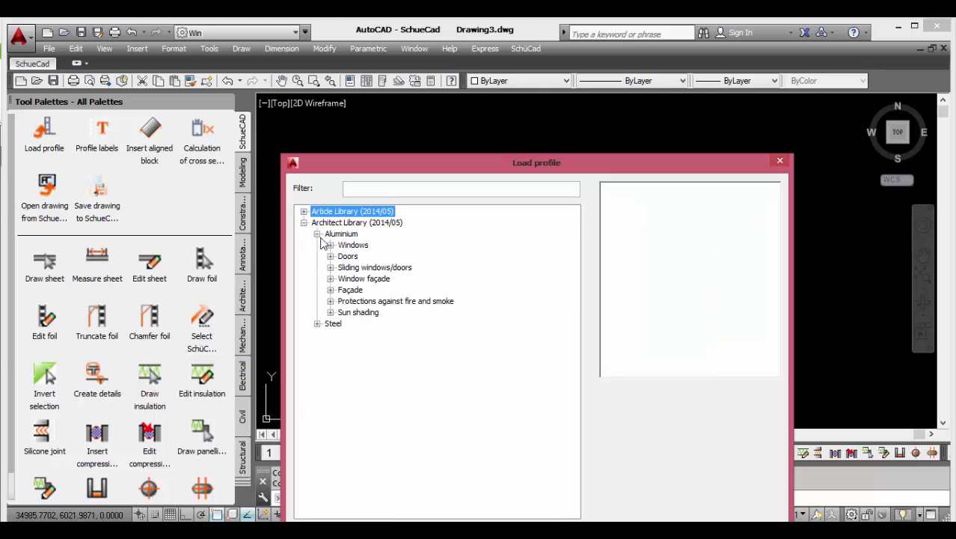
click(331, 257)
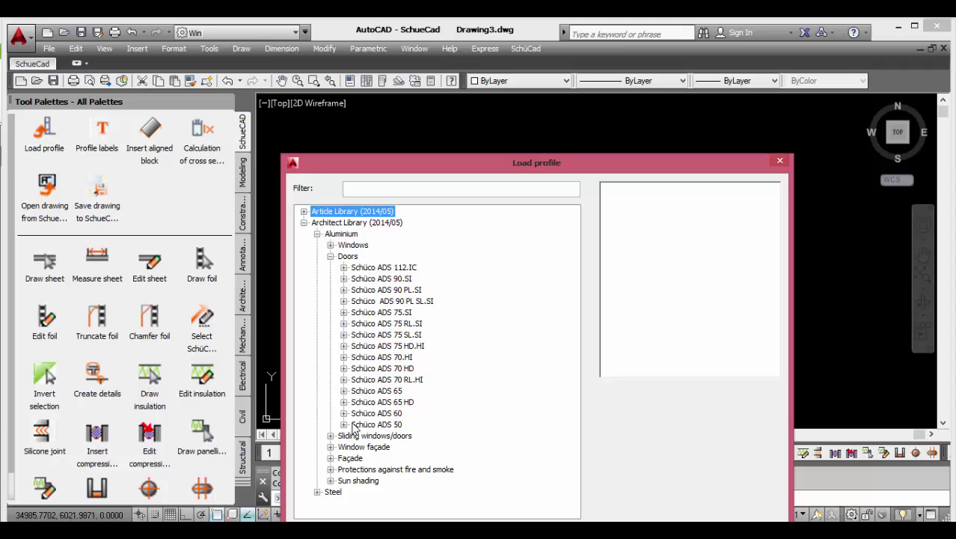
click(344, 390)
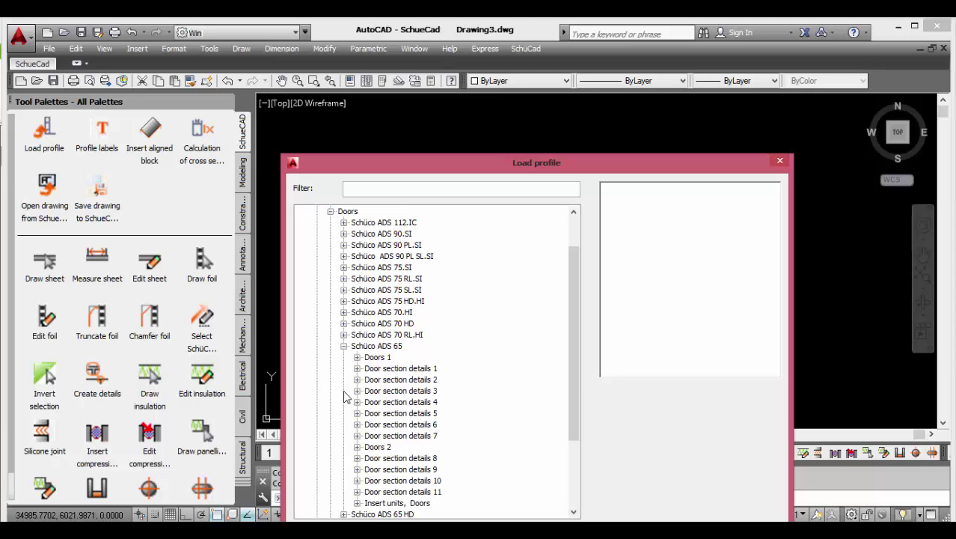
scroll(387, 373, down, 3)
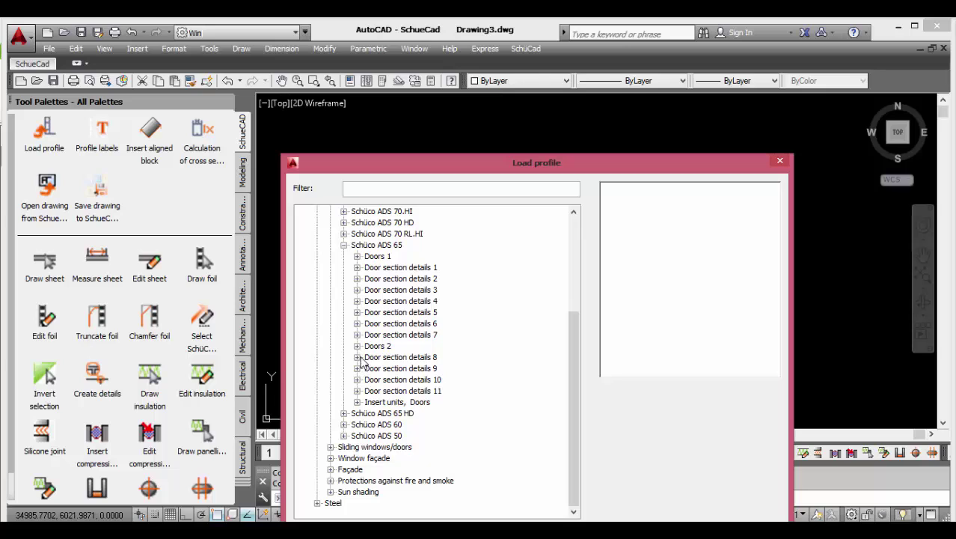
click(357, 390)
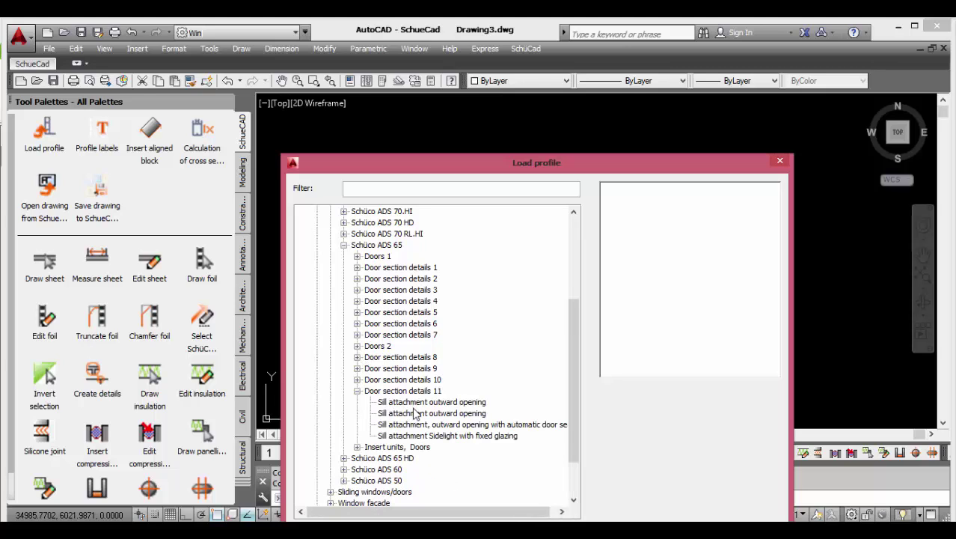
click(416, 403)
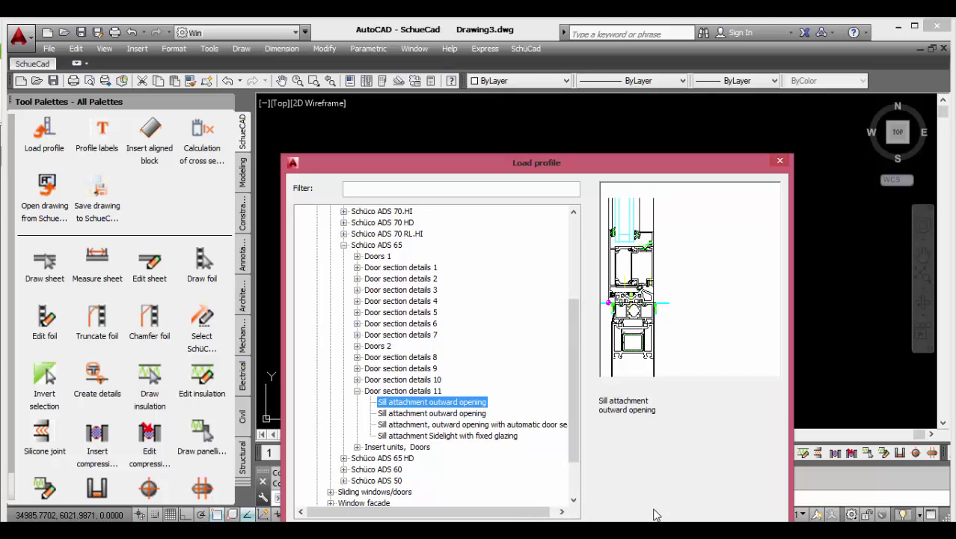
double_click(432, 402)
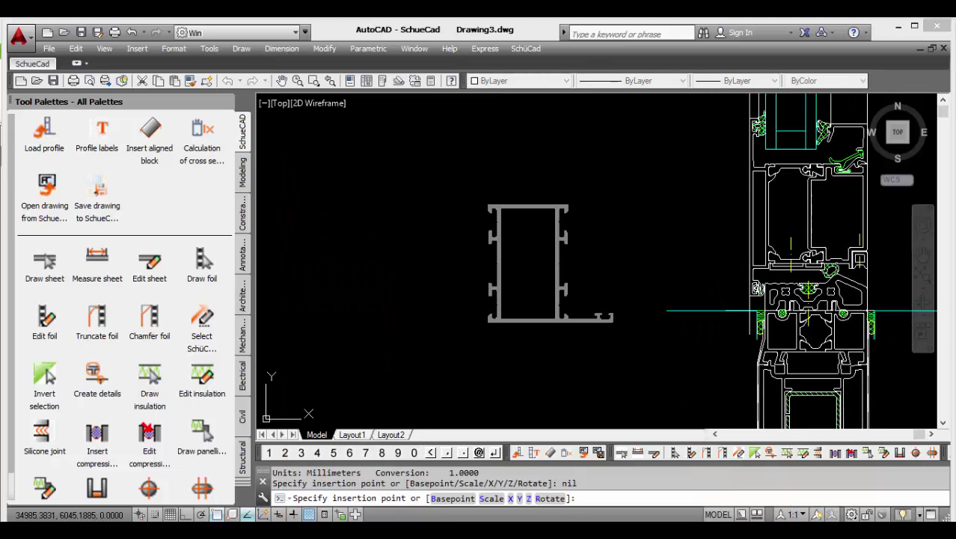
Place the sill attachment detail beside profile 300240 at the default X and Y scale.
click(748, 320)
key(Return)
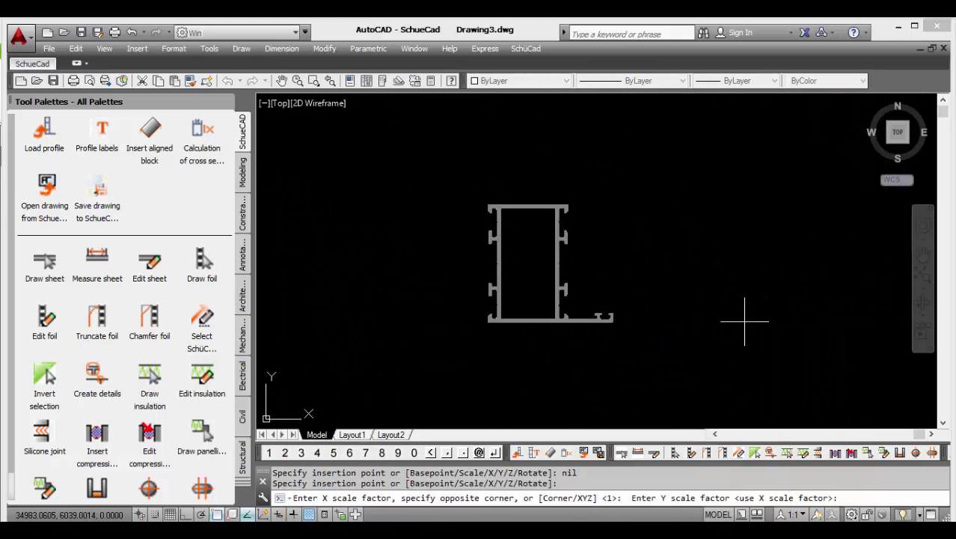
key(Return)
key(Return)
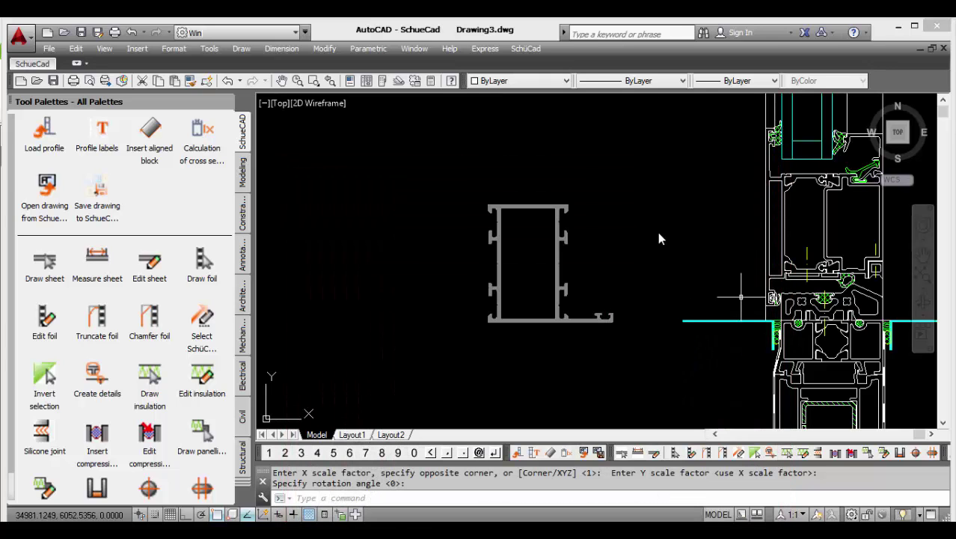
Zoom to the profile and start the Profile labels (INSCRIPTION) command.
scroll(534, 288, down, 5)
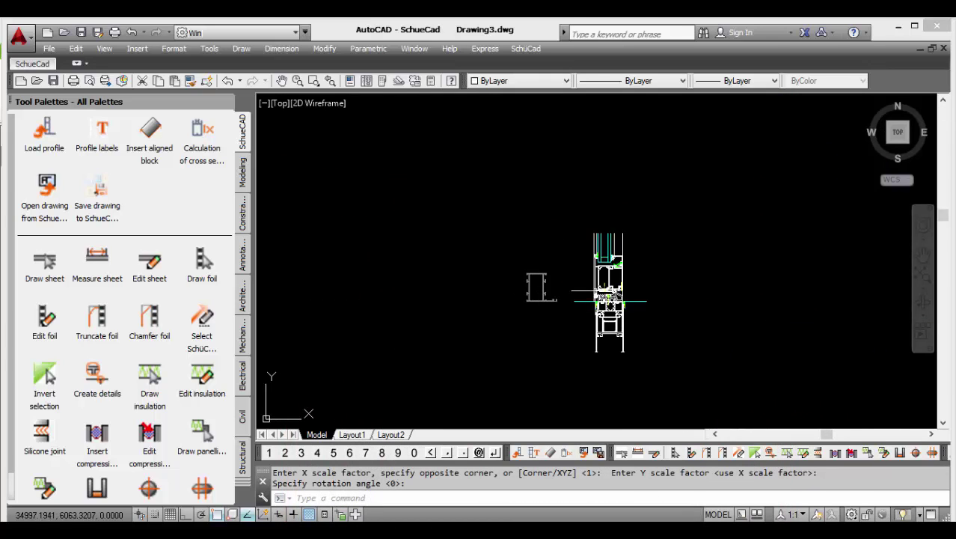
scroll(642, 317, up, 3)
scroll(642, 316, down, 1)
scroll(673, 299, up, 3)
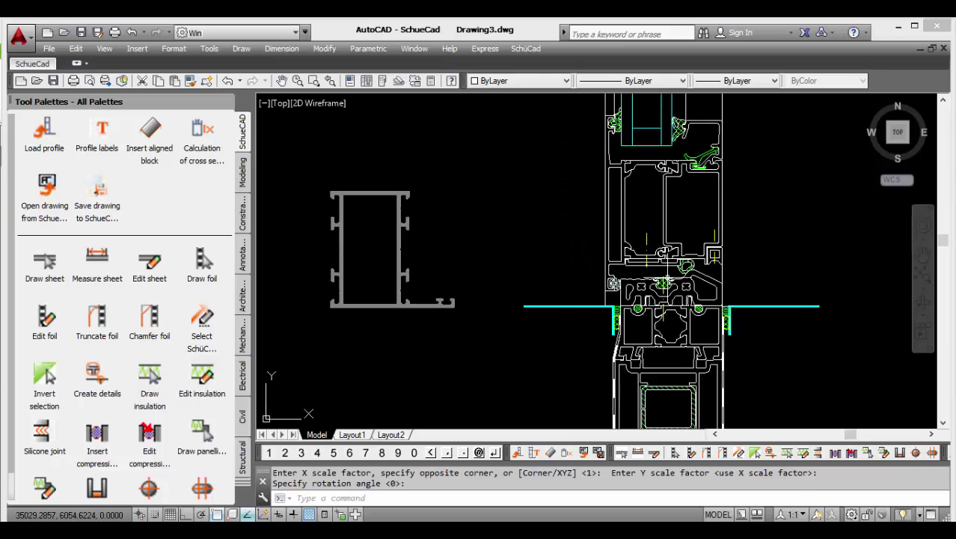
scroll(756, 262, down, 2)
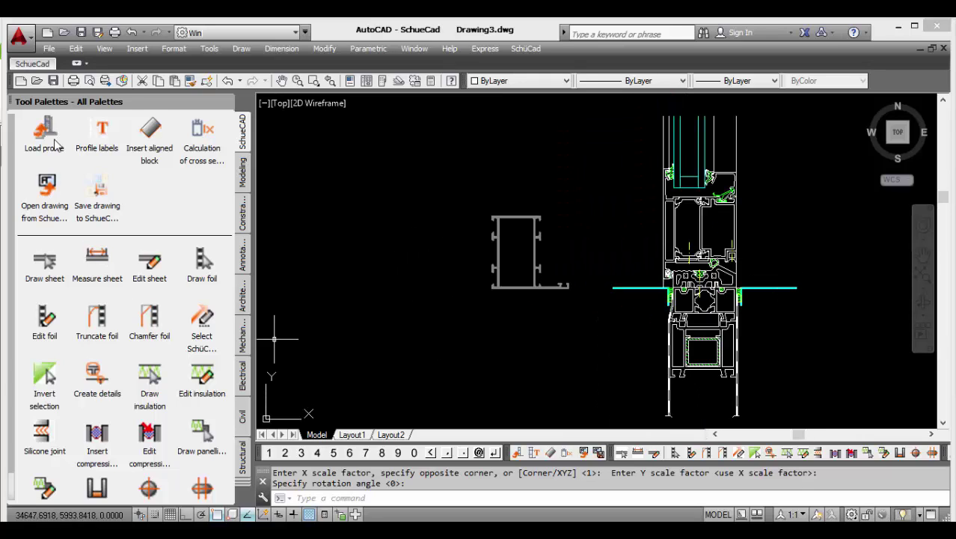
click(105, 142)
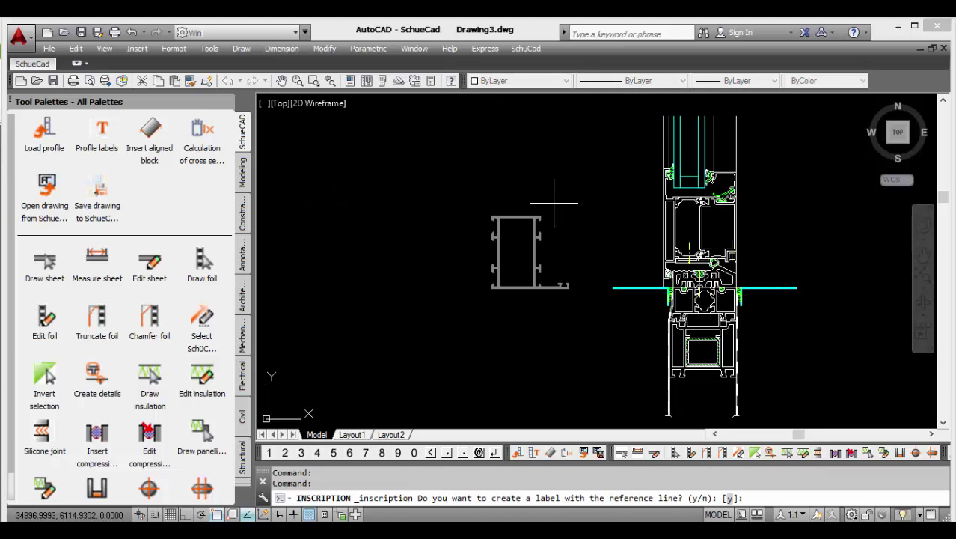
Label grey profile 300240 with its number on an Ortho-straightened reference line.
scroll(535, 220, up, 2)
scroll(524, 218, up, 2)
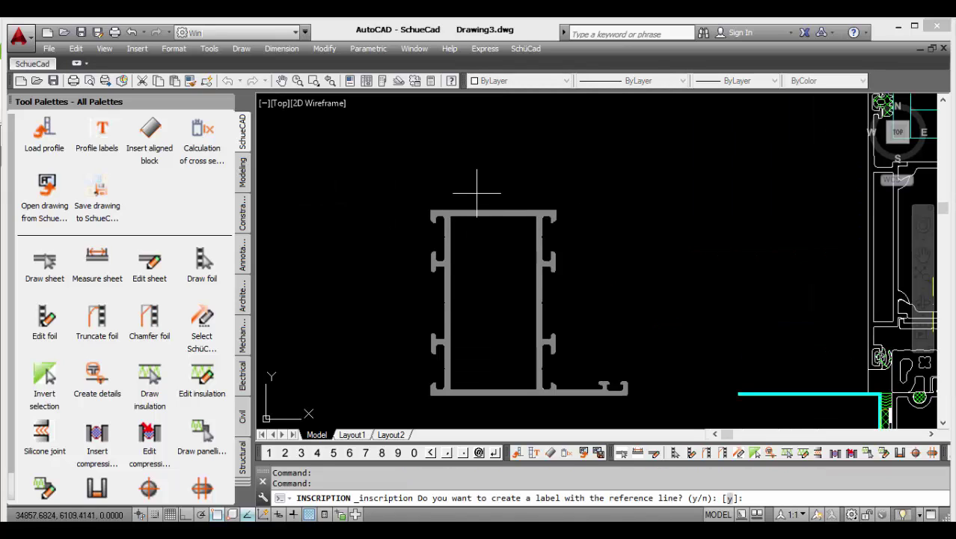
key(Return)
click(456, 213)
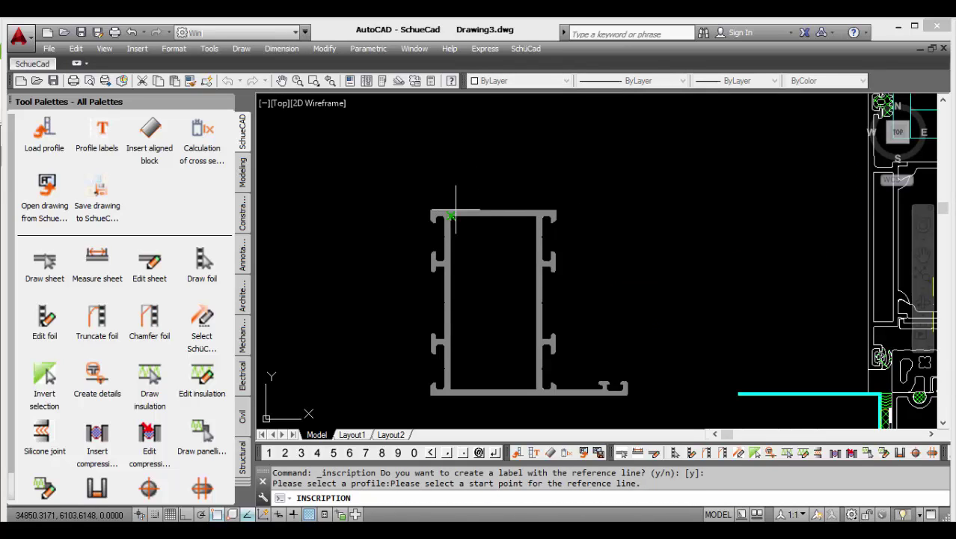
click(450, 215)
click(480, 173)
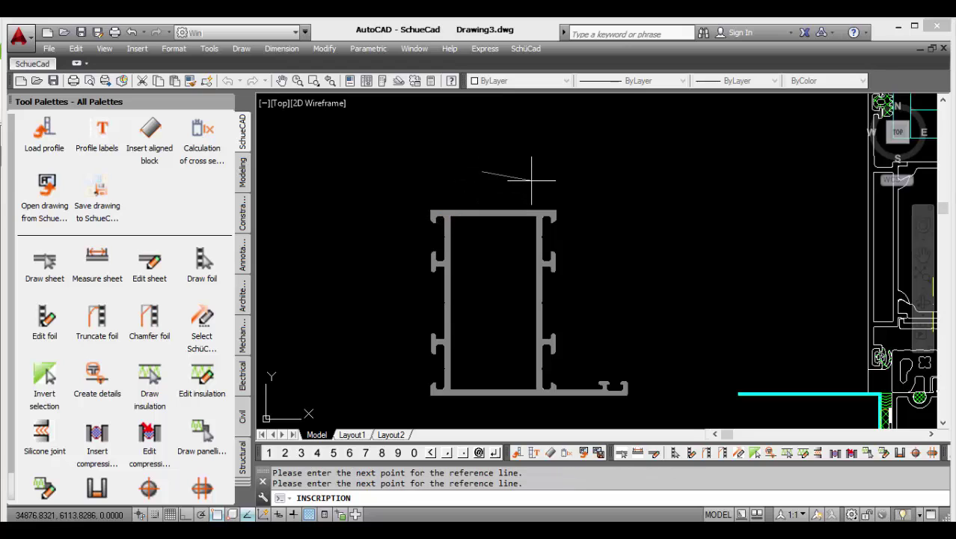
key(F8)
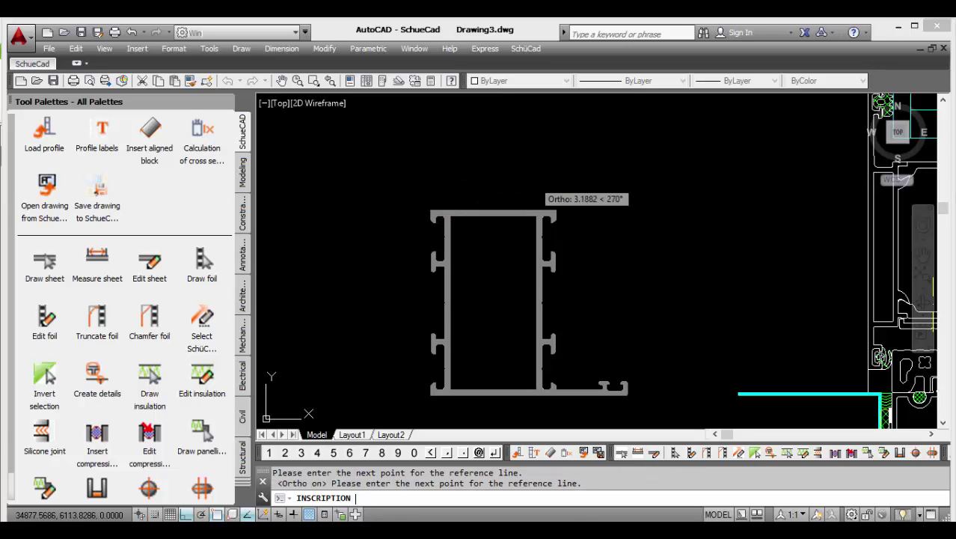
click(572, 174)
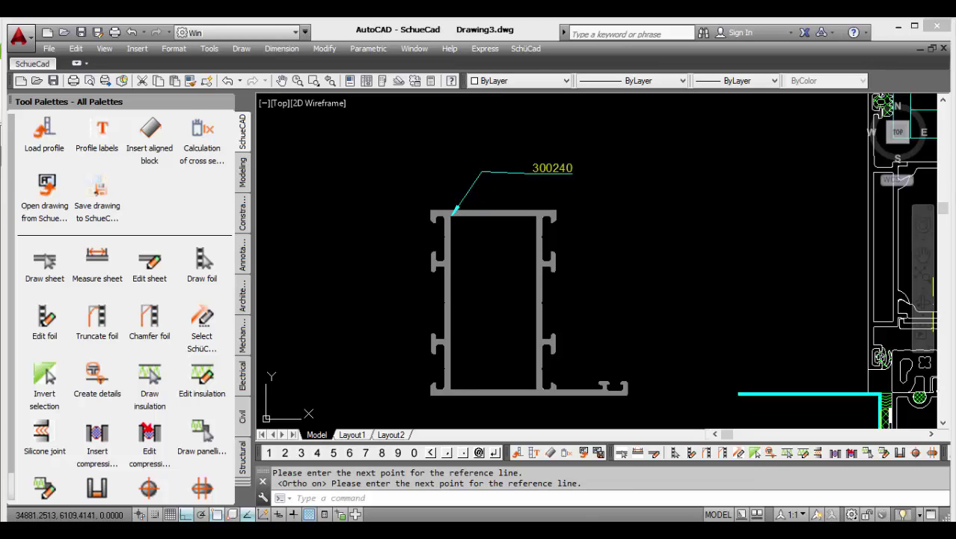
middle_drag(545, 188, 614, 177)
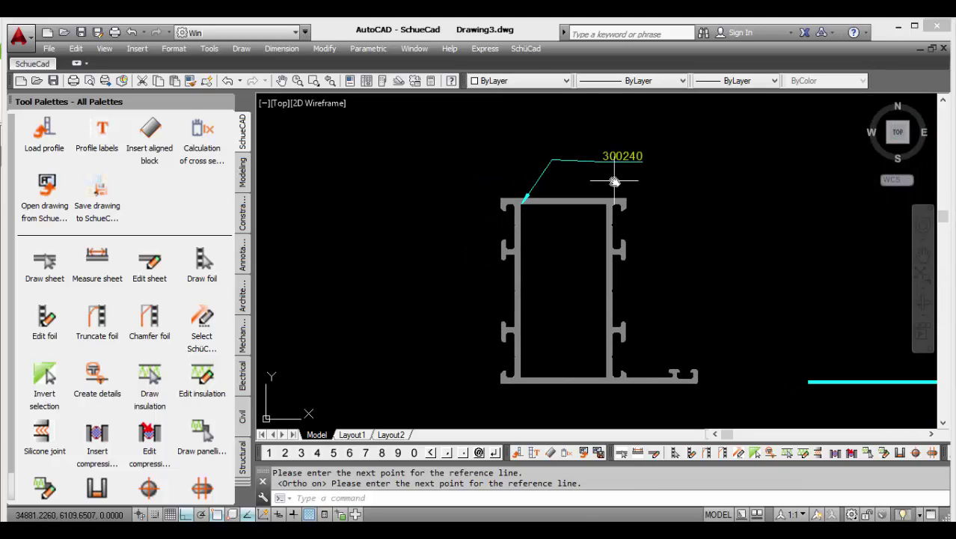
click(152, 130)
Fit an aligned klotz block along the profile's left edge with Y-scale 15.
click(404, 193)
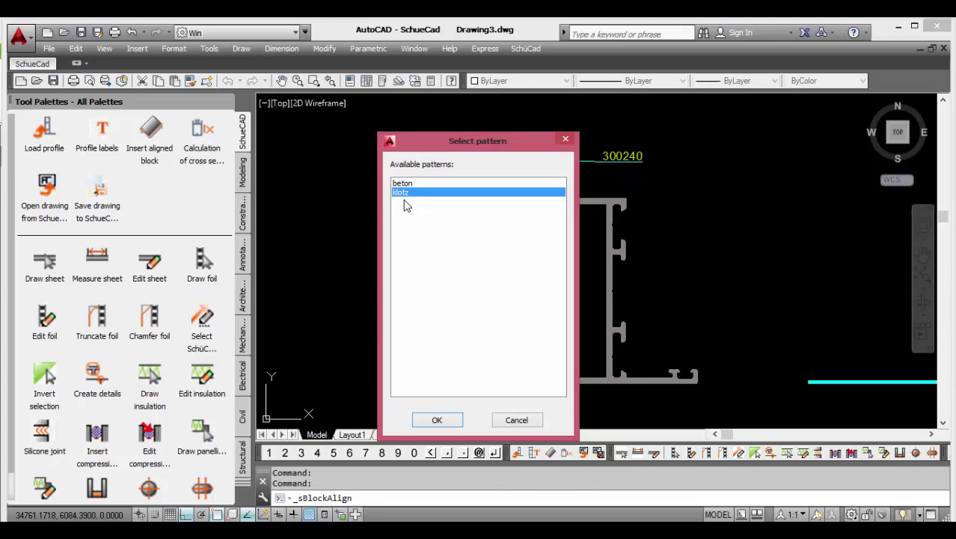
click(438, 418)
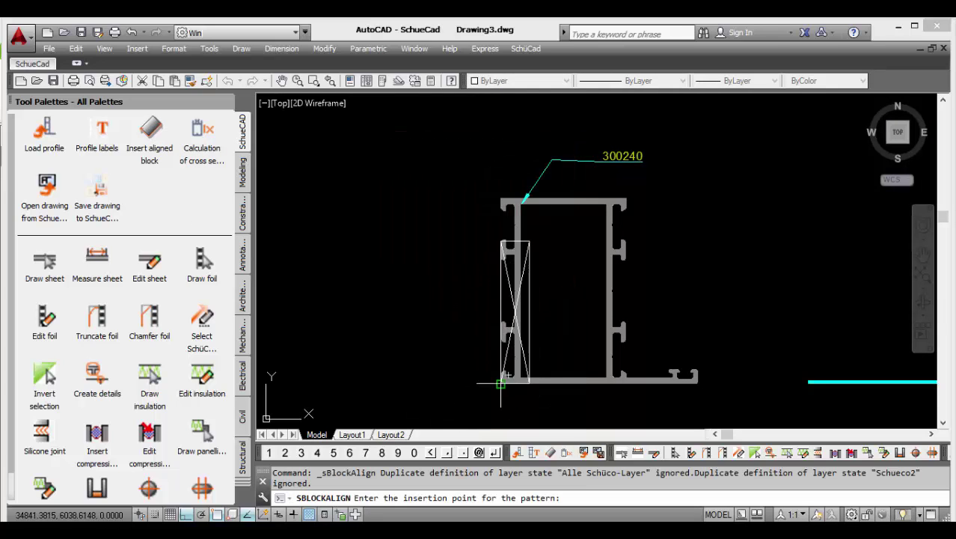
click(501, 383)
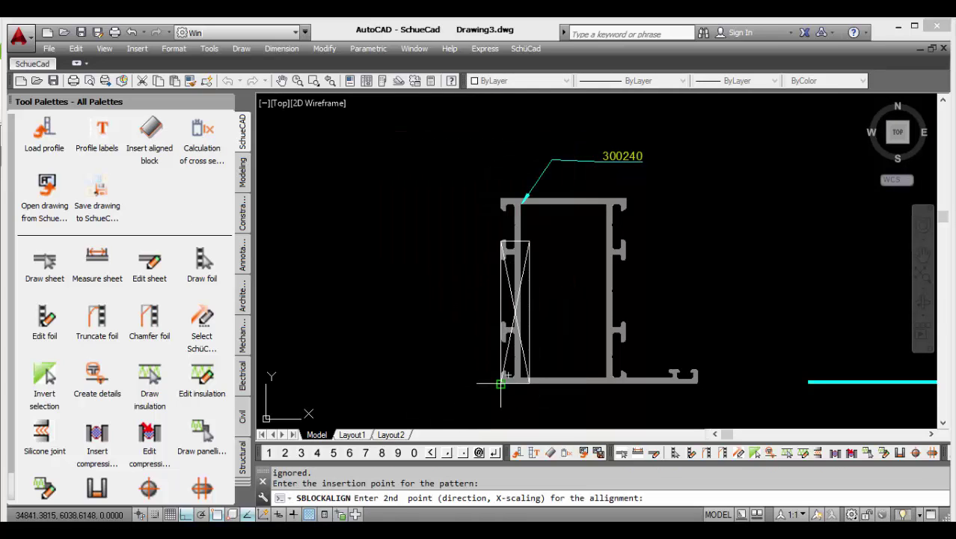
click(501, 198)
text(15)
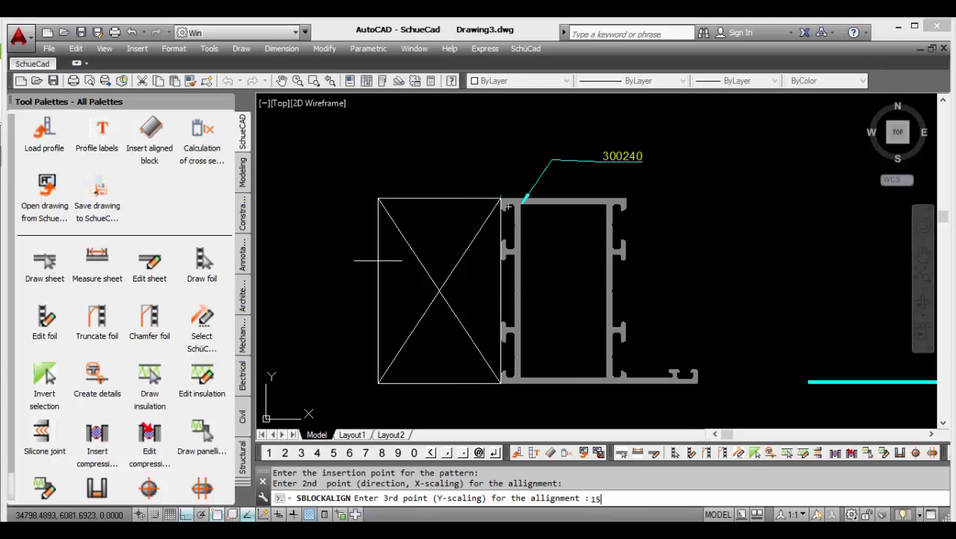
key(Return)
Place a green diagonally hatched aligned block beside the klotz block using three points.
click(152, 131)
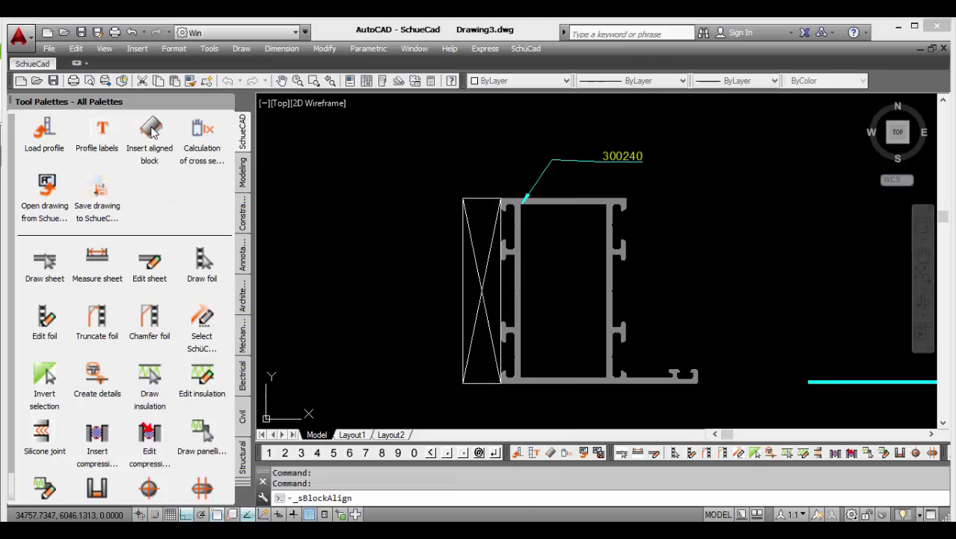
click(440, 420)
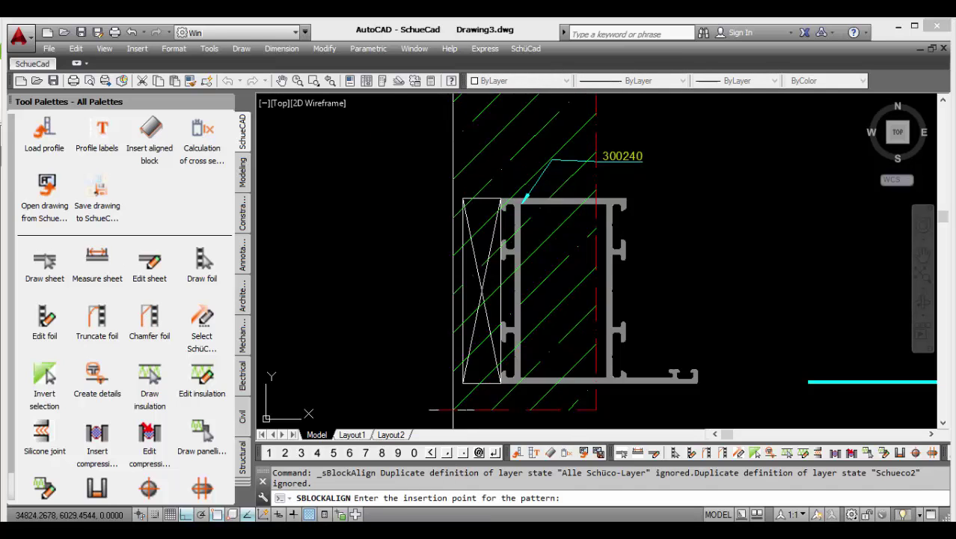
click(463, 383)
scroll(494, 352, down, 2)
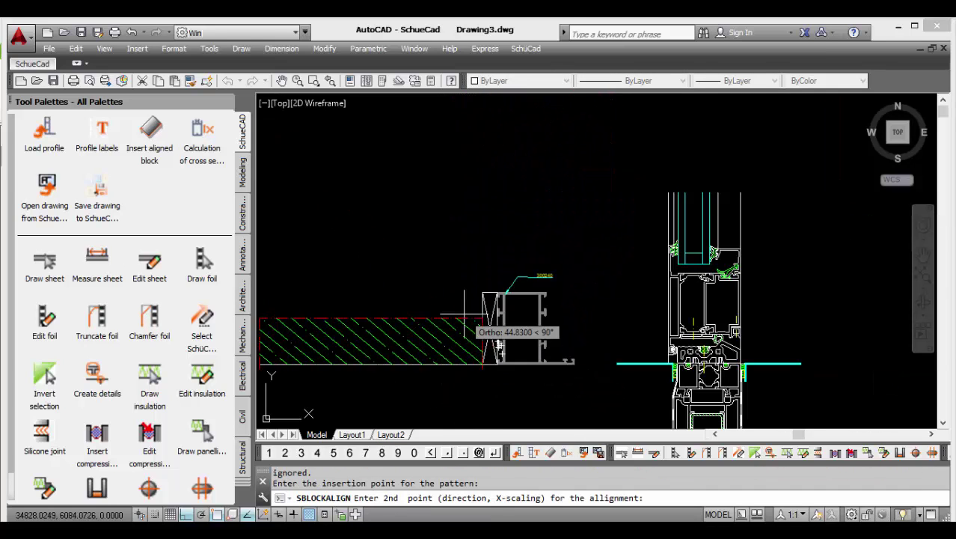
scroll(456, 322, down, 2)
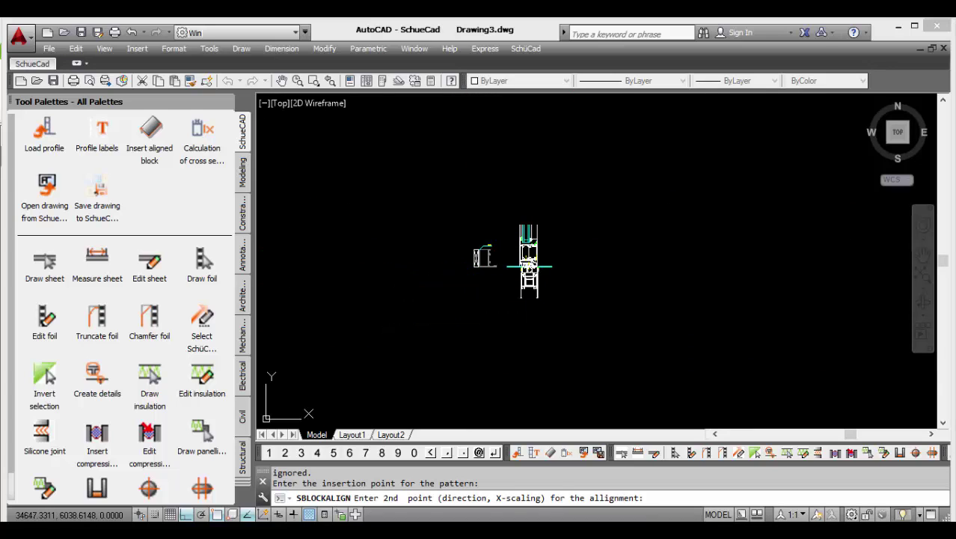
click(428, 281)
click(428, 216)
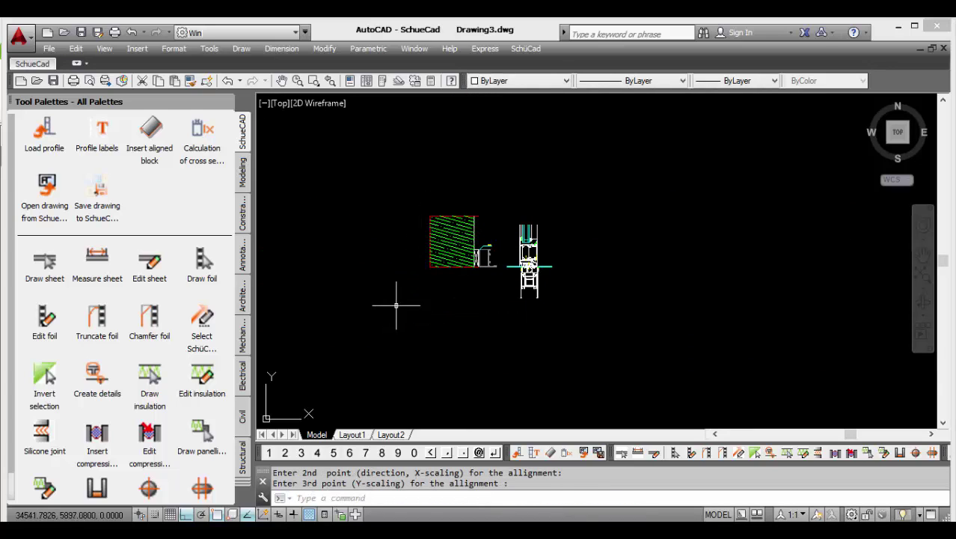
scroll(482, 224, up, 3)
scroll(482, 224, up, 2)
scroll(588, 310, down, 2)
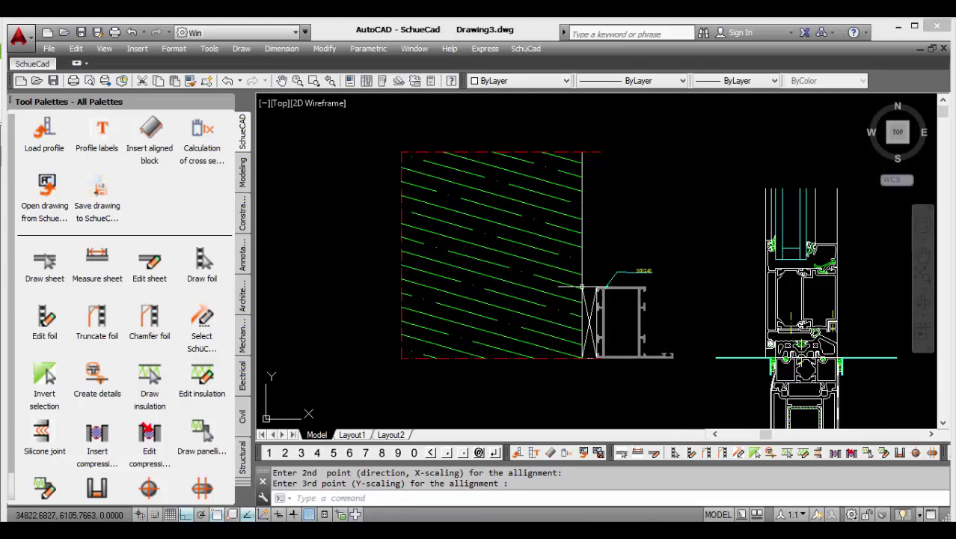
scroll(382, 242, down, 2)
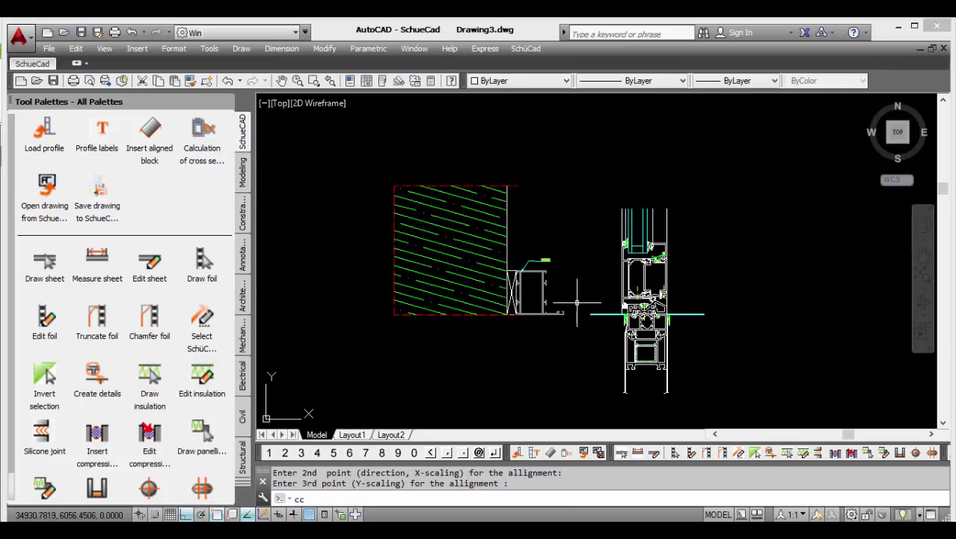
Copy profile 300240 to the right of the window section.
key(Return)
click(515, 270)
click(568, 321)
key(Return)
click(514, 376)
scroll(553, 374, down, 2)
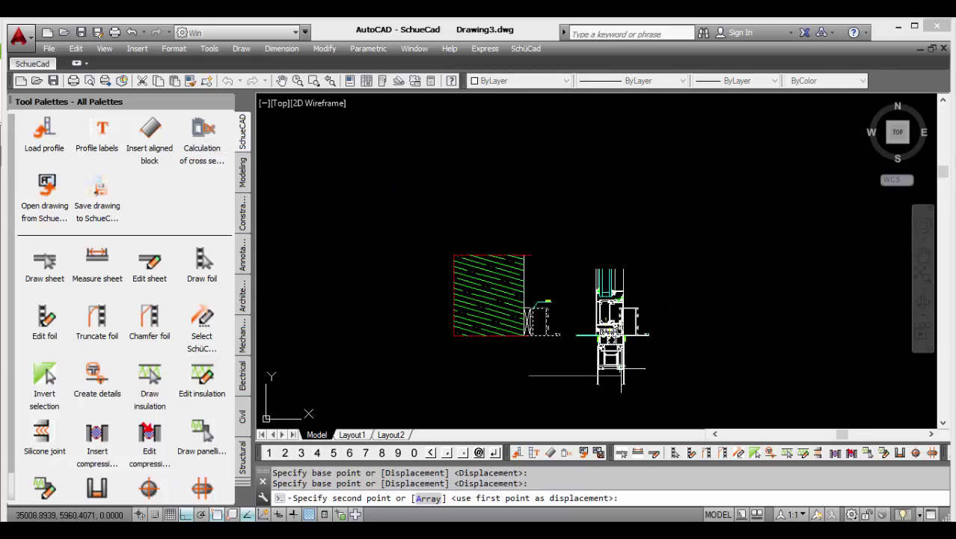
click(717, 380)
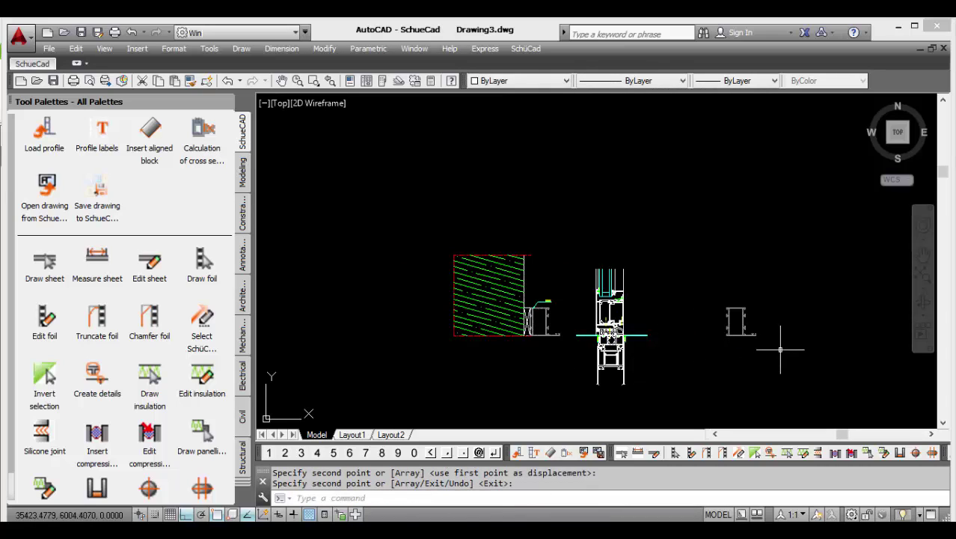
scroll(780, 350, up, 4)
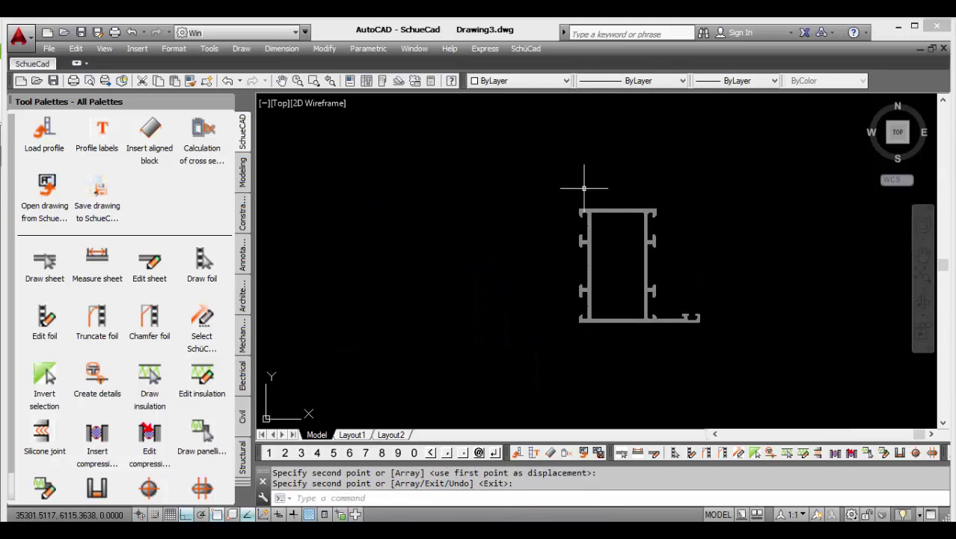
key(Return)
Explode the copied profile block into its parts.
click(585, 211)
text(x)
key(Return)
scroll(585, 210, up, 3)
key(Return)
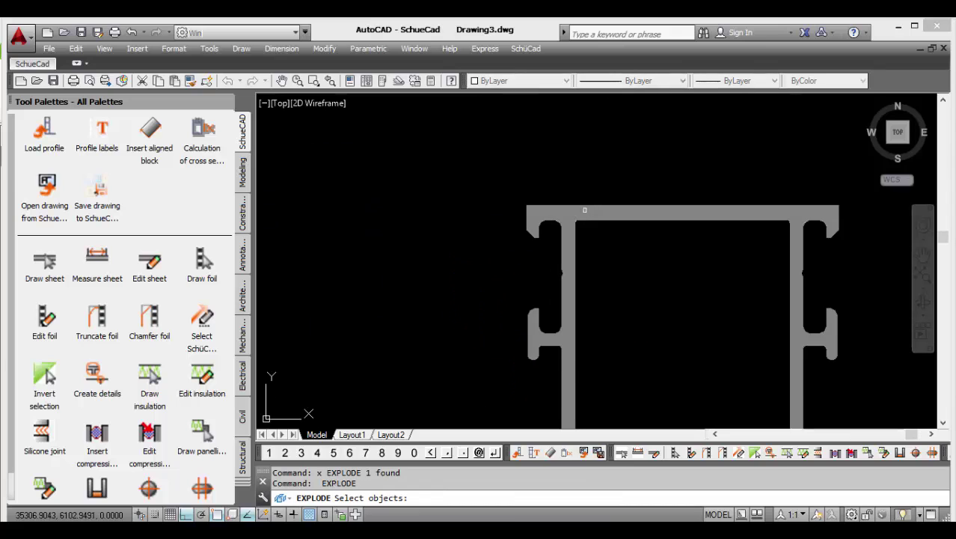
Erase the copy's grey hatch fill, leaving only its outline.
click(585, 211)
key(Return)
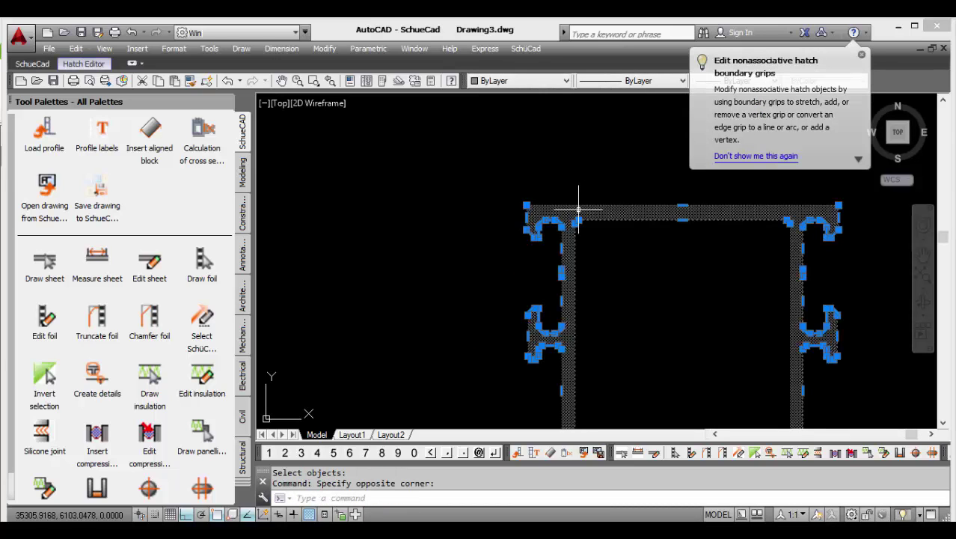
key(Escape)
click(554, 213)
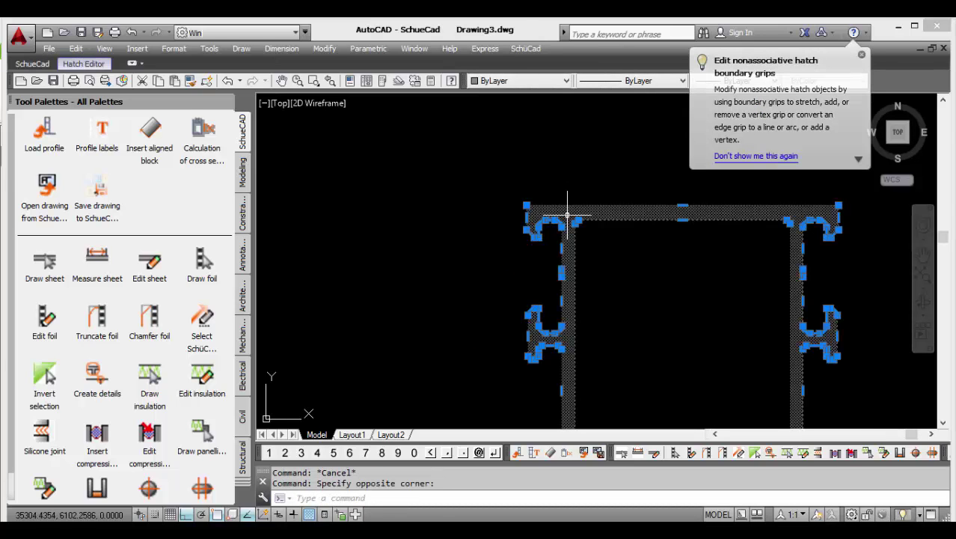
text(e)
key(Return)
click(862, 59)
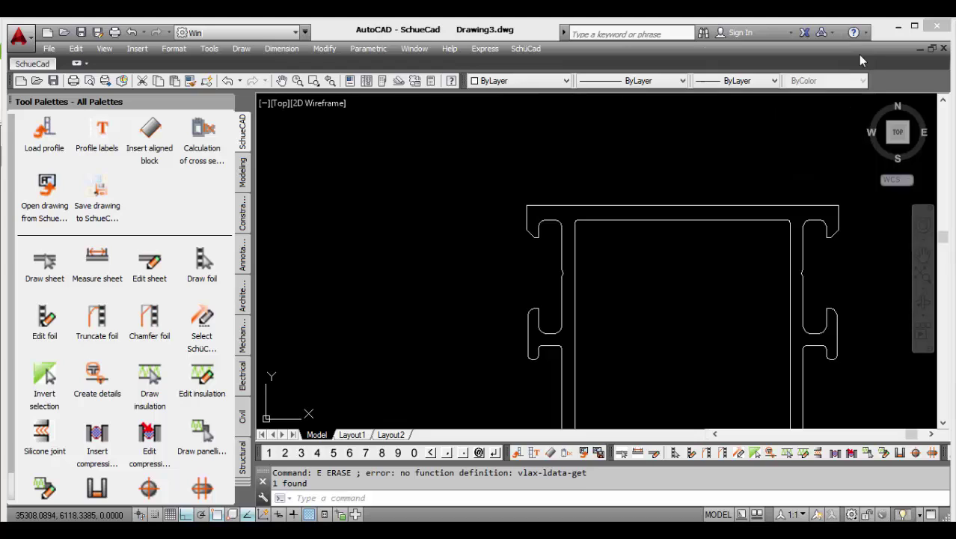
Calculate cross-section values from the copy's outer and inner contours, declining another profile.
scroll(401, 178, down, 4)
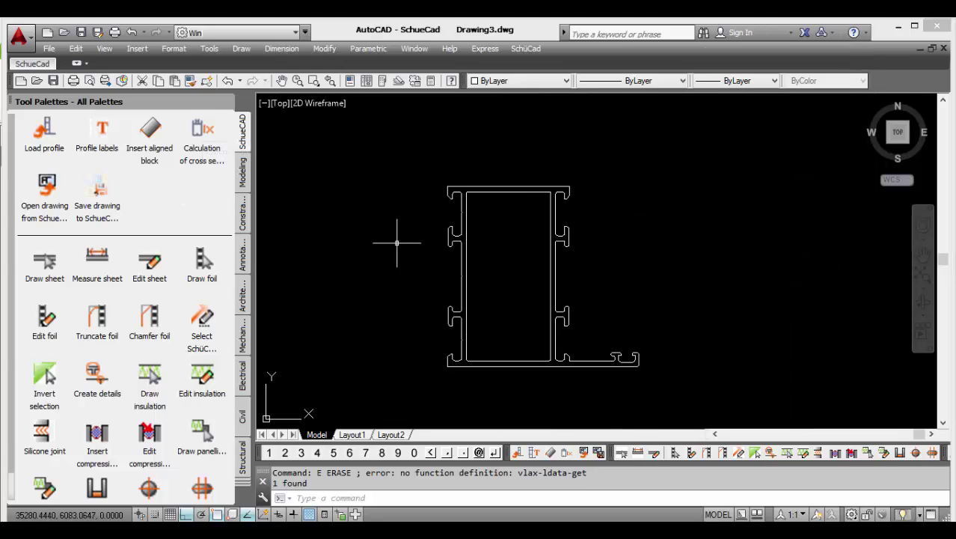
click(202, 132)
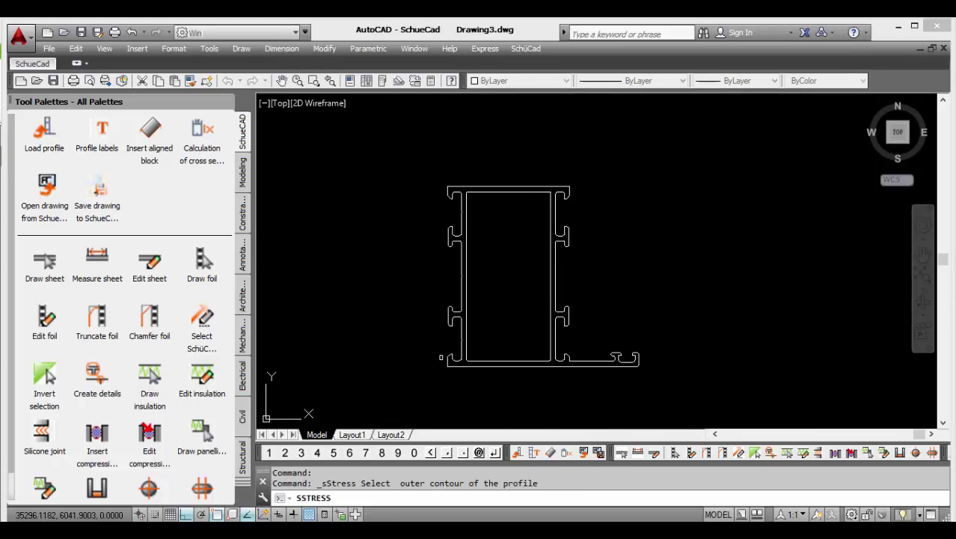
click(447, 364)
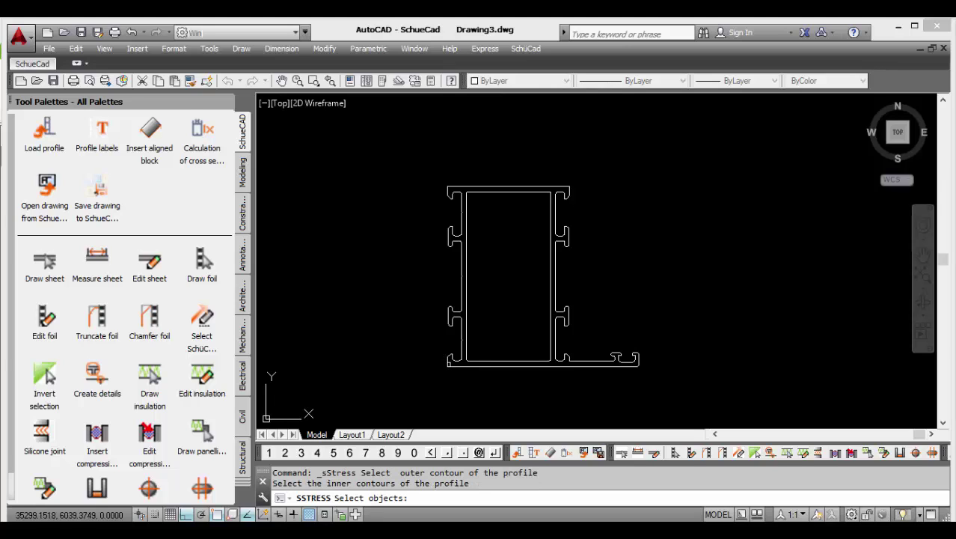
click(465, 340)
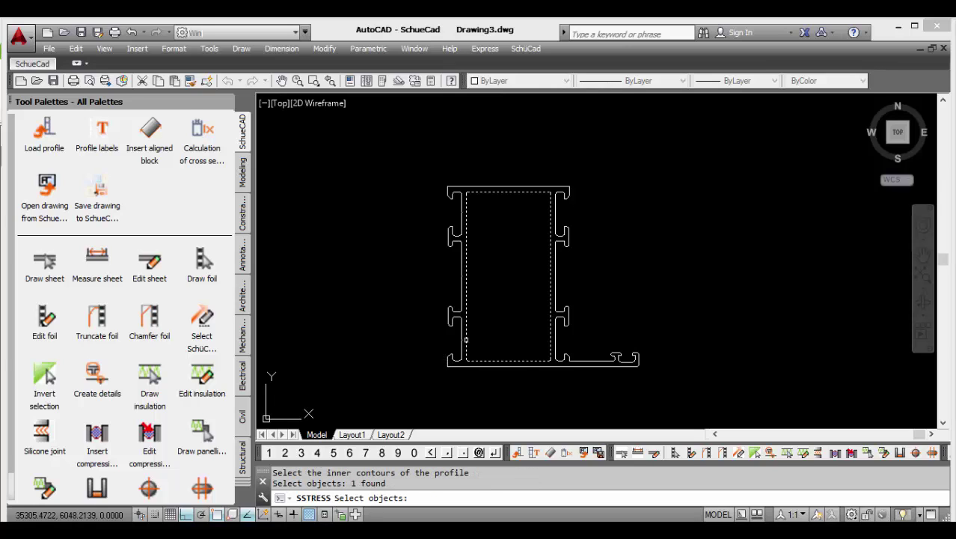
key(Return)
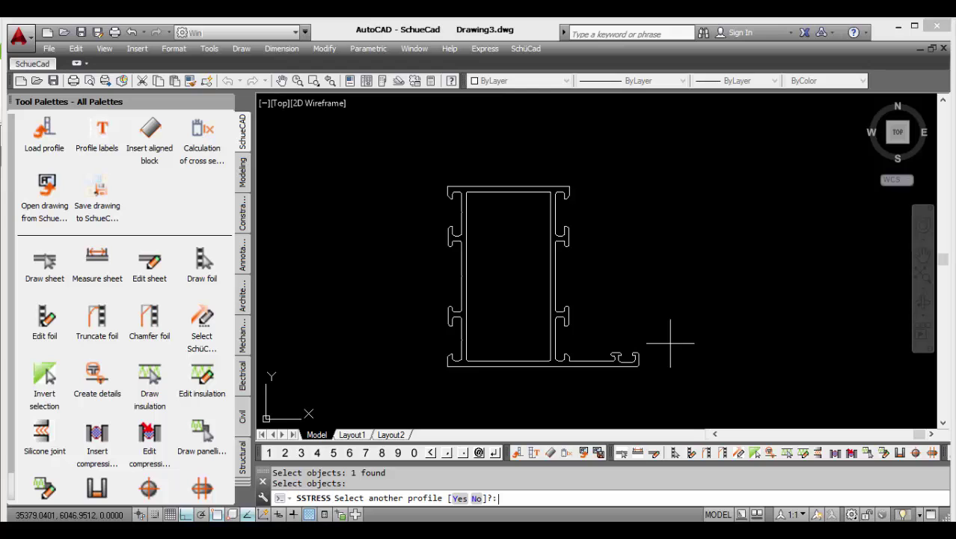
text(n)
key(Return)
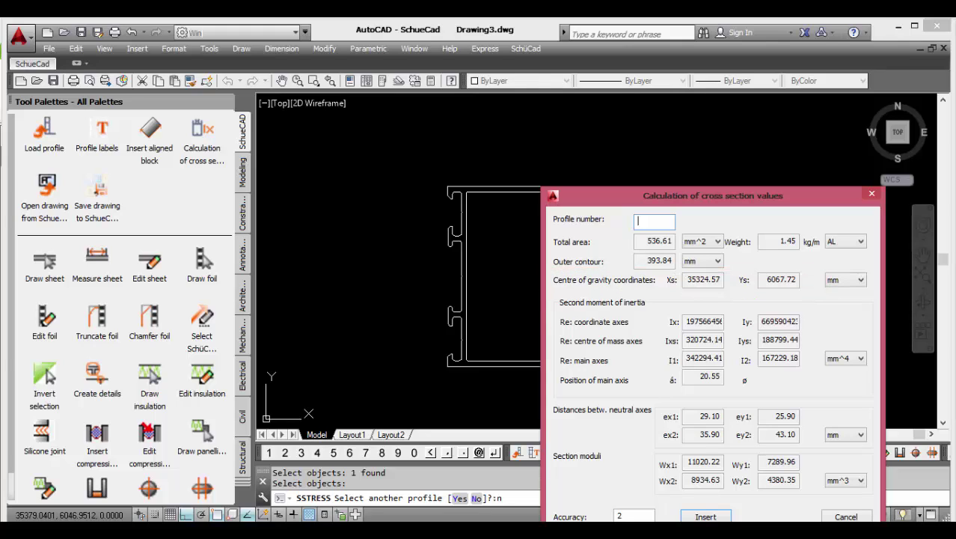
Note the centre of gravity Xs/Ys, then cancel the cross-section results.
key(Escape)
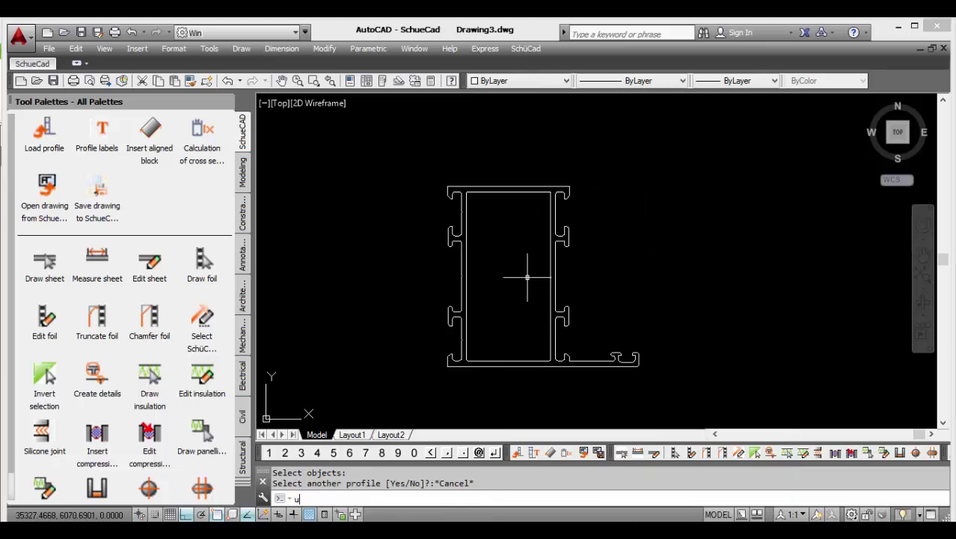
Set the UCS origin to 35324.57,6067.72 and keep the default axes.
text(ucs)
key(Return)
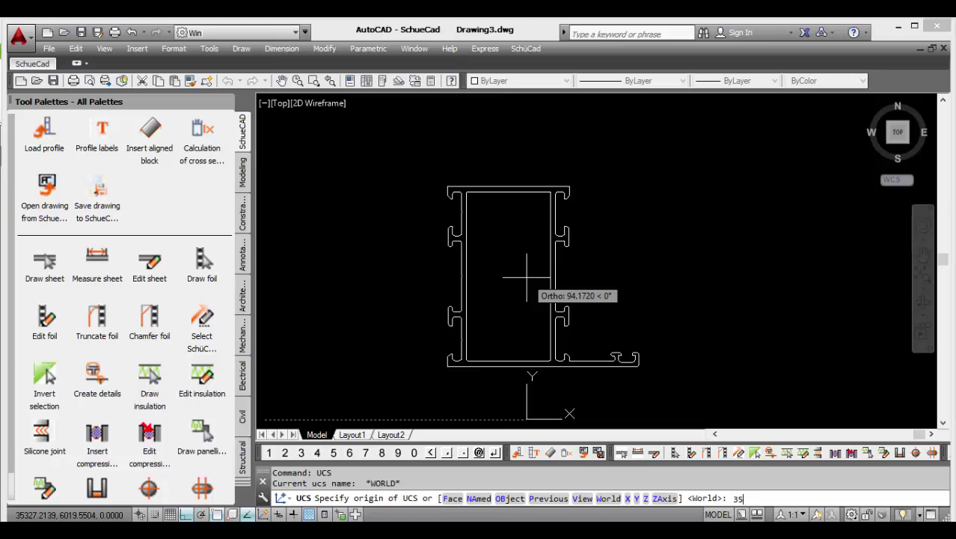
text(324)
text(2)
key(Return)
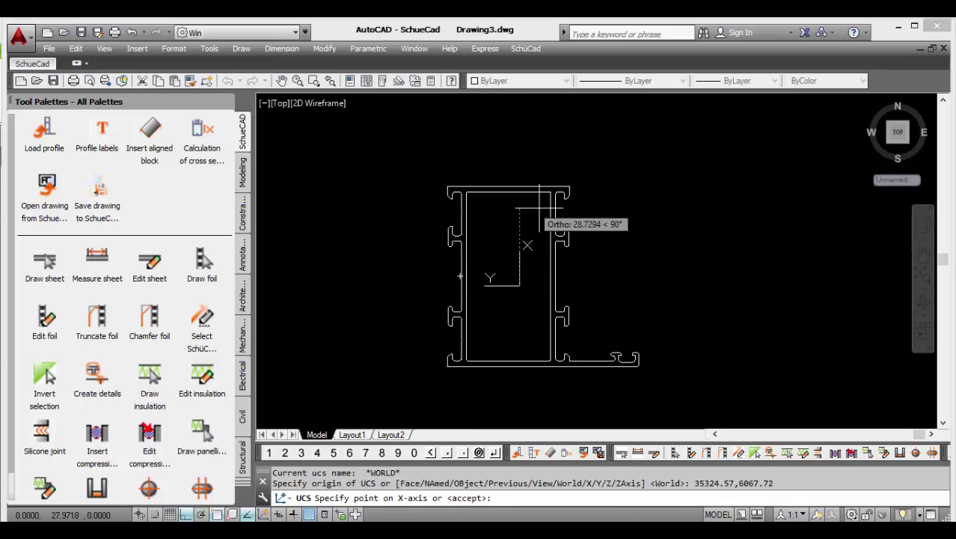
key(Return)
key(Return)
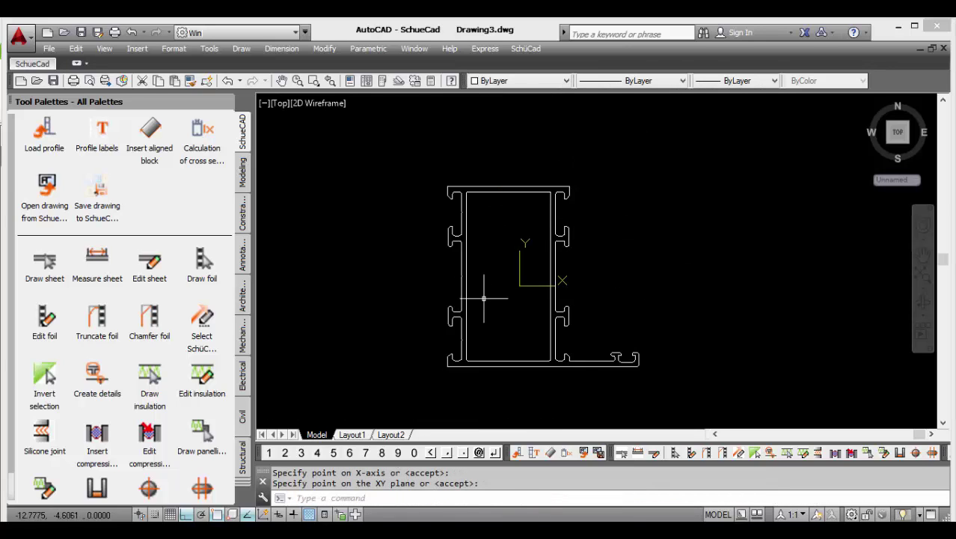
Rerun the cross-section calculation on both contours and enter profile number 300240.
click(202, 131)
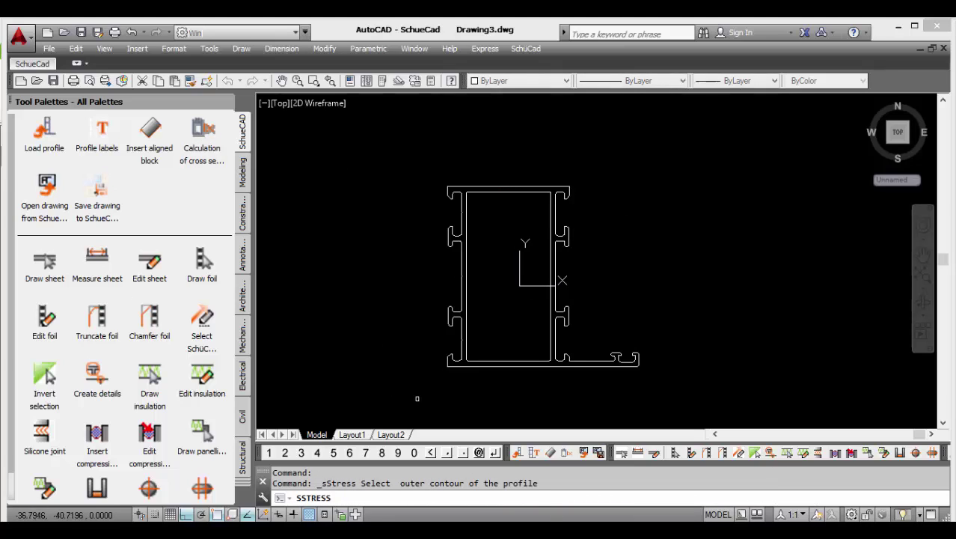
click(467, 358)
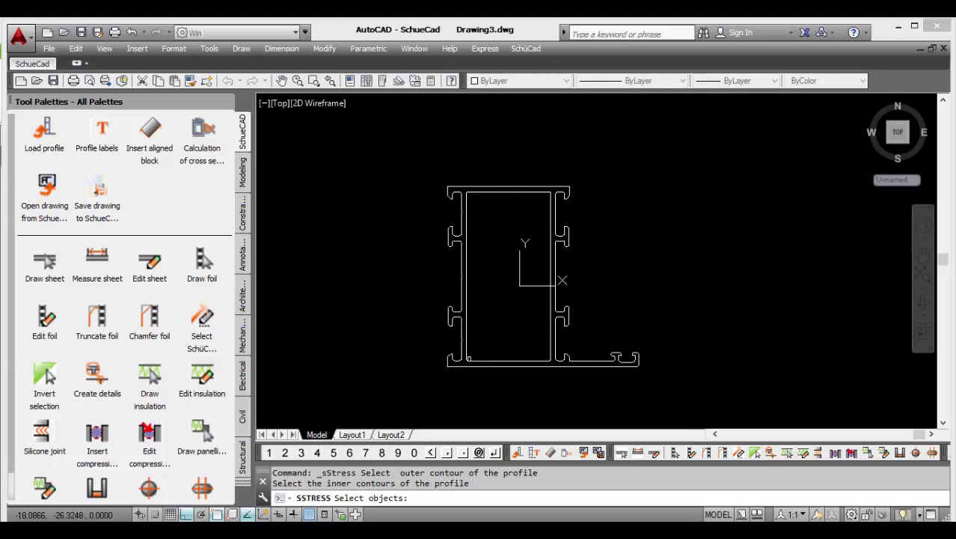
click(469, 360)
key(Return)
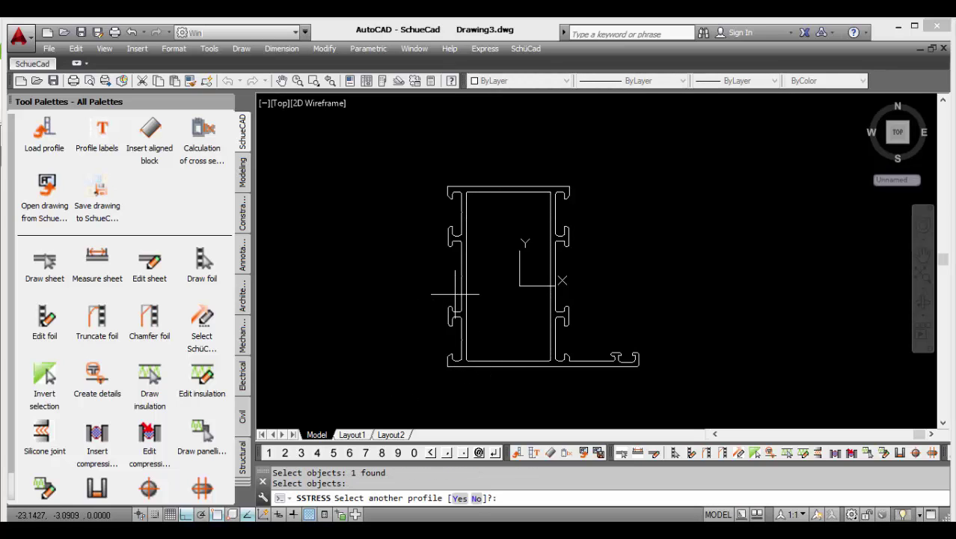
text(n)
key(Return)
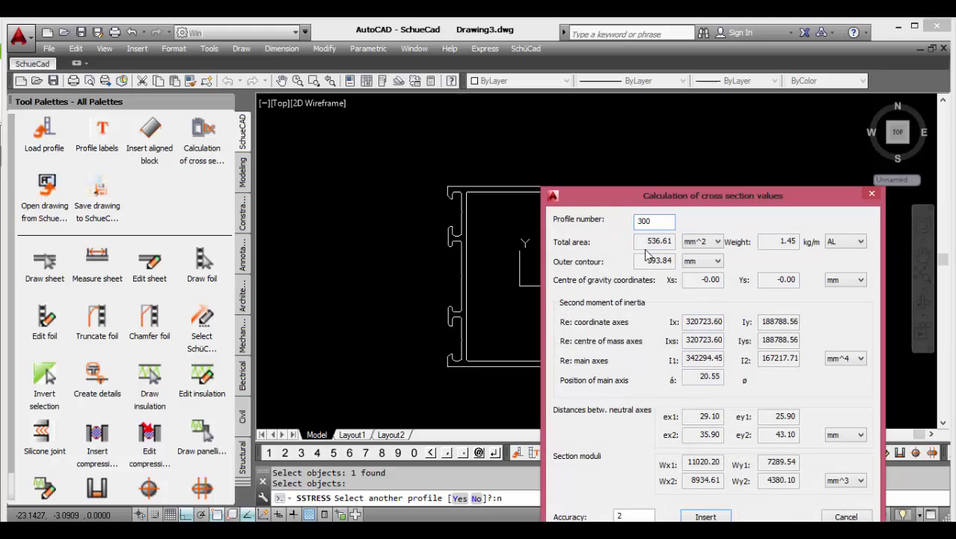
text(240)
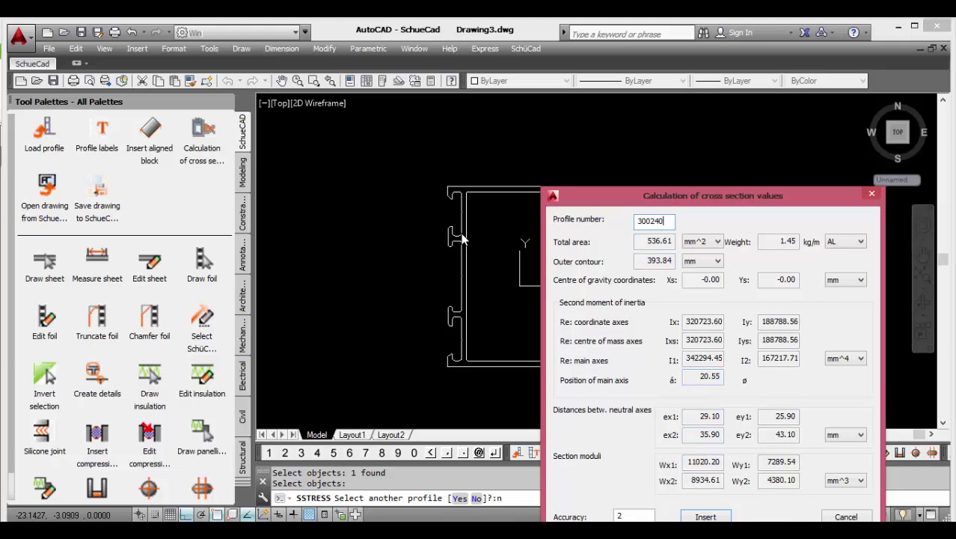
click(706, 516)
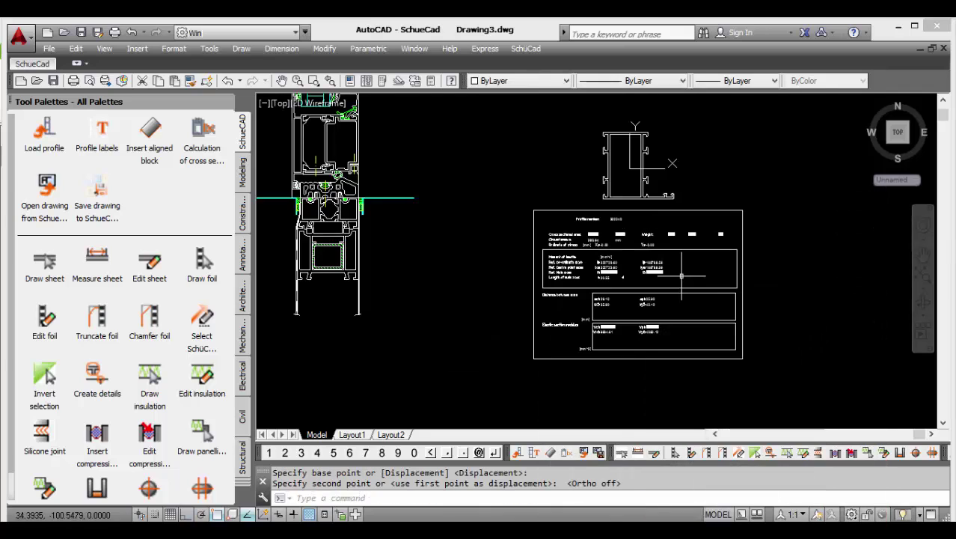
scroll(648, 231, up, 4)
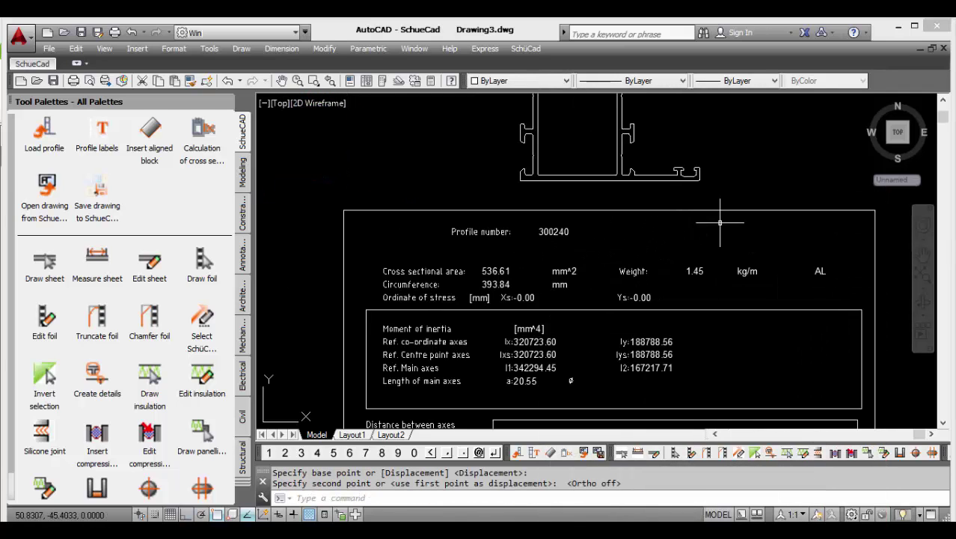
scroll(717, 223, down, 2)
scroll(613, 202, down, 2)
scroll(621, 176, down, 2)
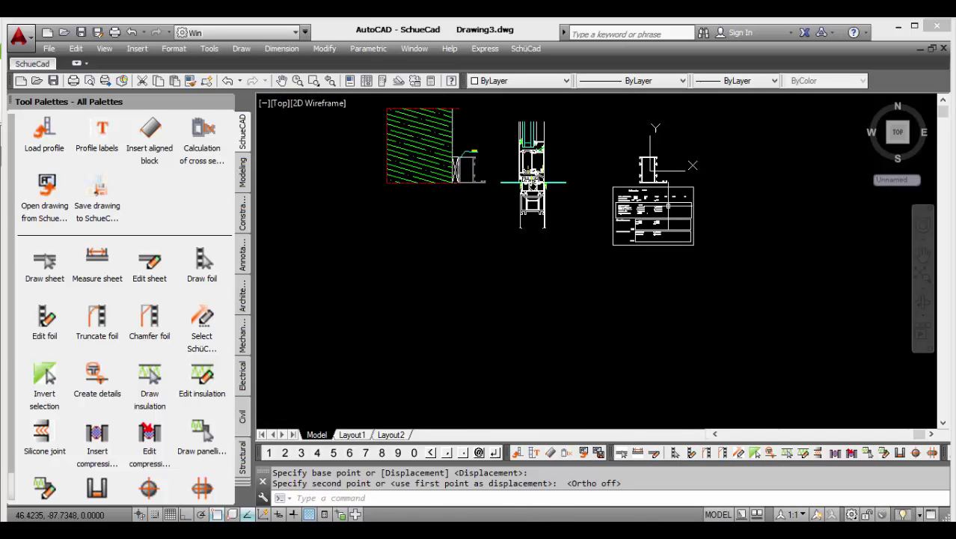
scroll(577, 211, up, 1)
scroll(572, 207, up, 1)
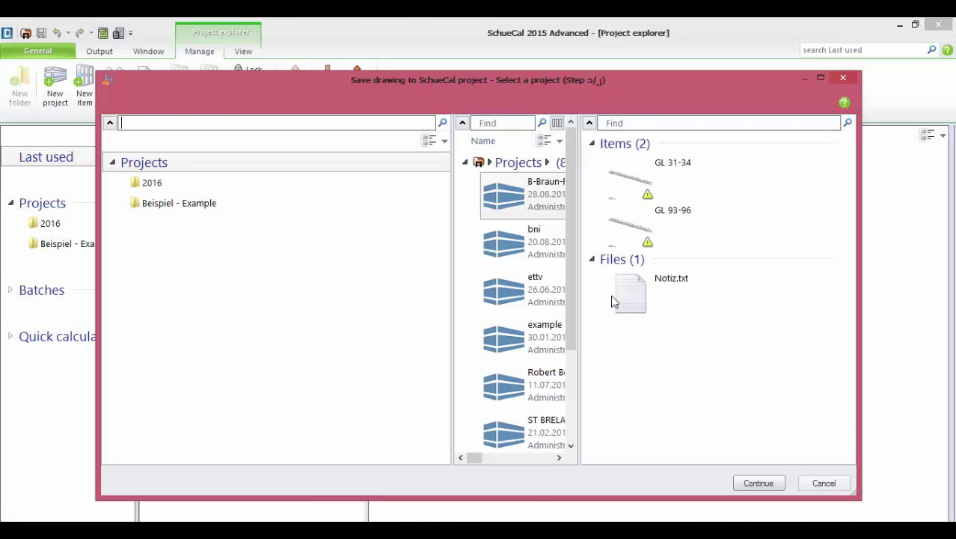
Store the drawing under the name eg-01 in project B-Braun-R1, then select eg-01.DWG in the files list.
click(751, 486)
text(e)
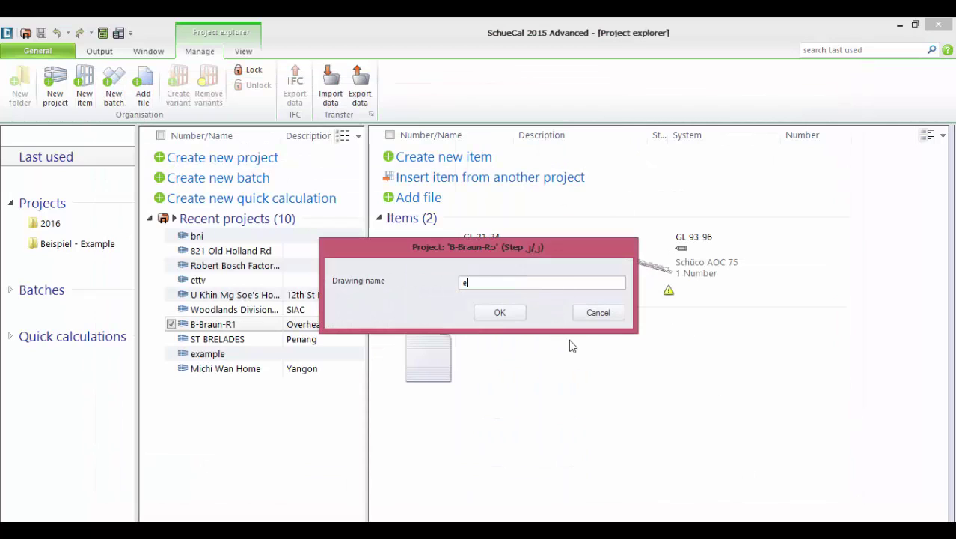
text(g)
text(-01)
click(516, 313)
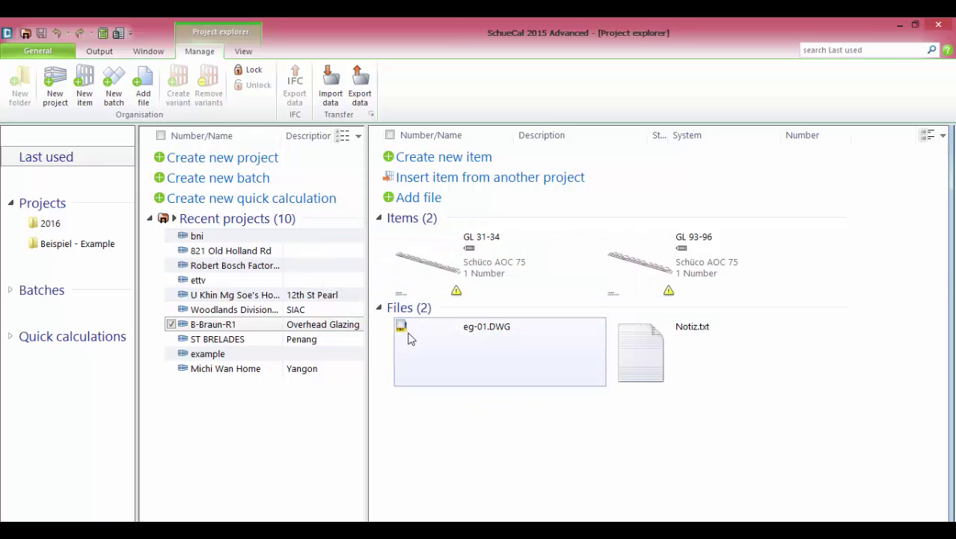
click(473, 336)
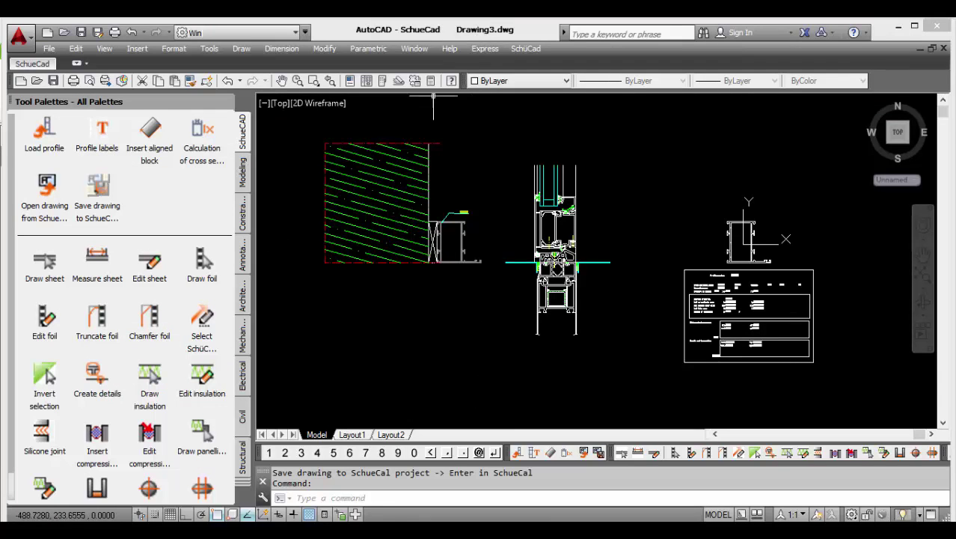
Select eg-01.DWG from the B-Braun-R1 project files to reopen it.
click(43, 184)
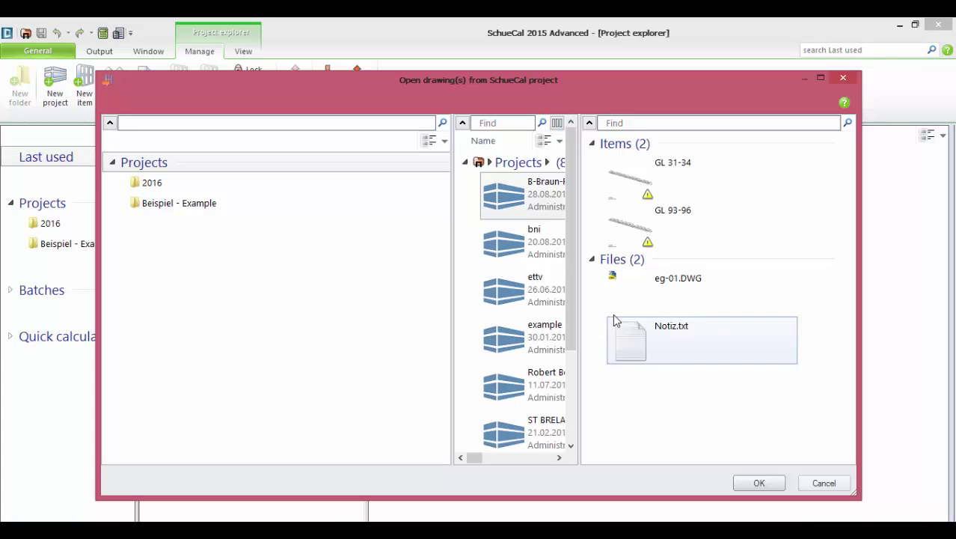
click(702, 306)
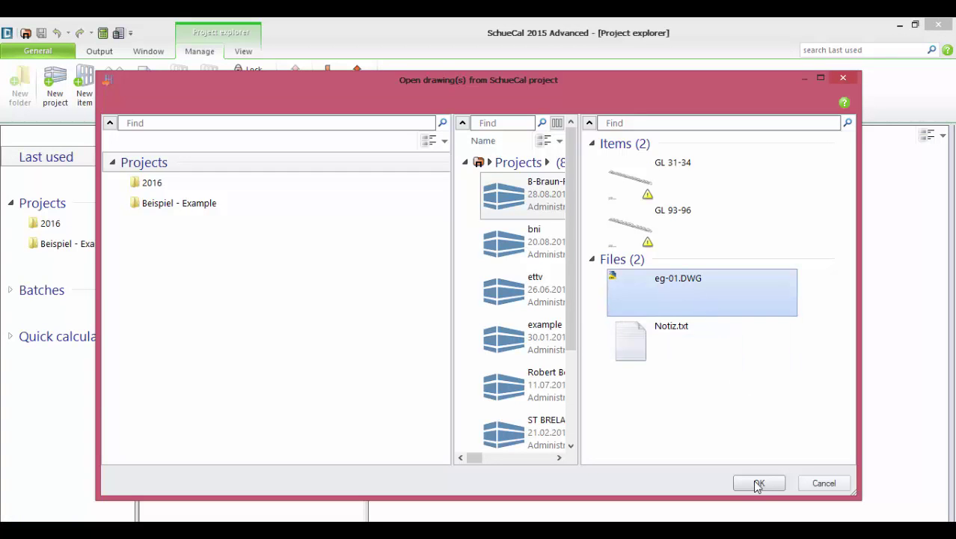